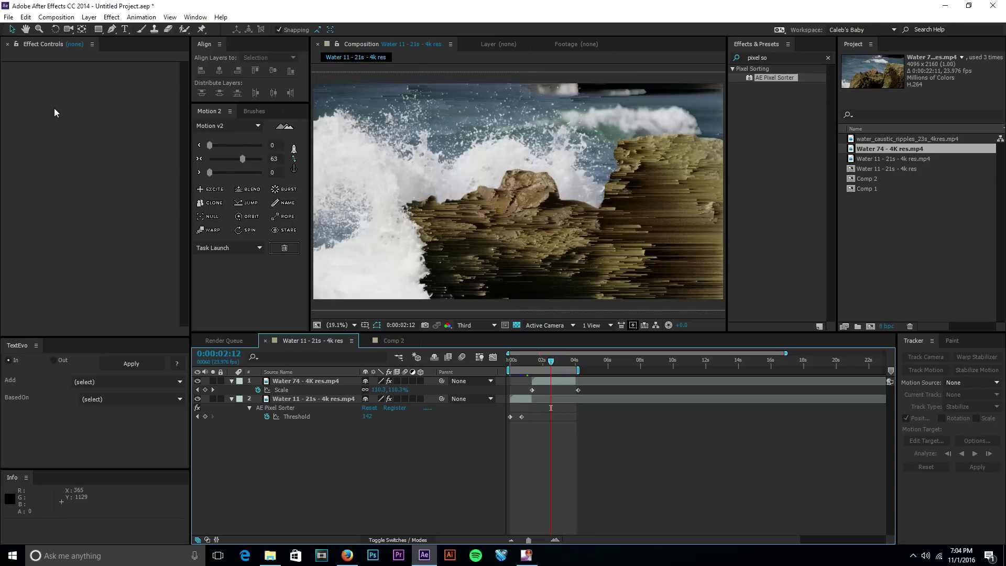
Step: Bring up Firefox and look over the PixSort itch.io page, highlighting its $15.00 USD price
{"action": "left_click", "coordinate": [347, 555]}
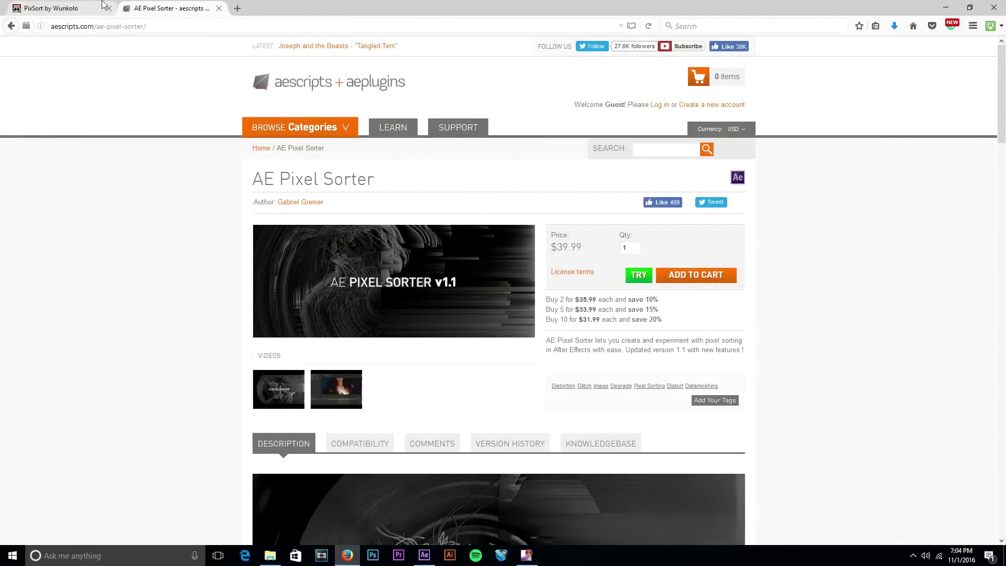
{"action": "left_click", "coordinate": [63, 7]}
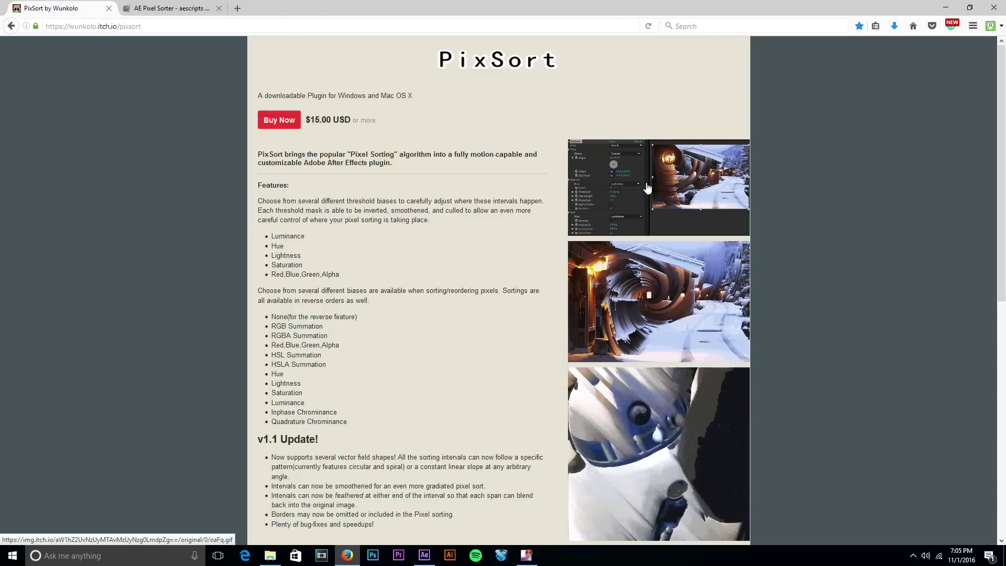
{"action": "scroll", "coordinate": [771, 262], "scroll_direction": "down", "scroll_amount": 2}
{"action": "scroll", "coordinate": [774, 281], "scroll_direction": "up", "scroll_amount": 2}
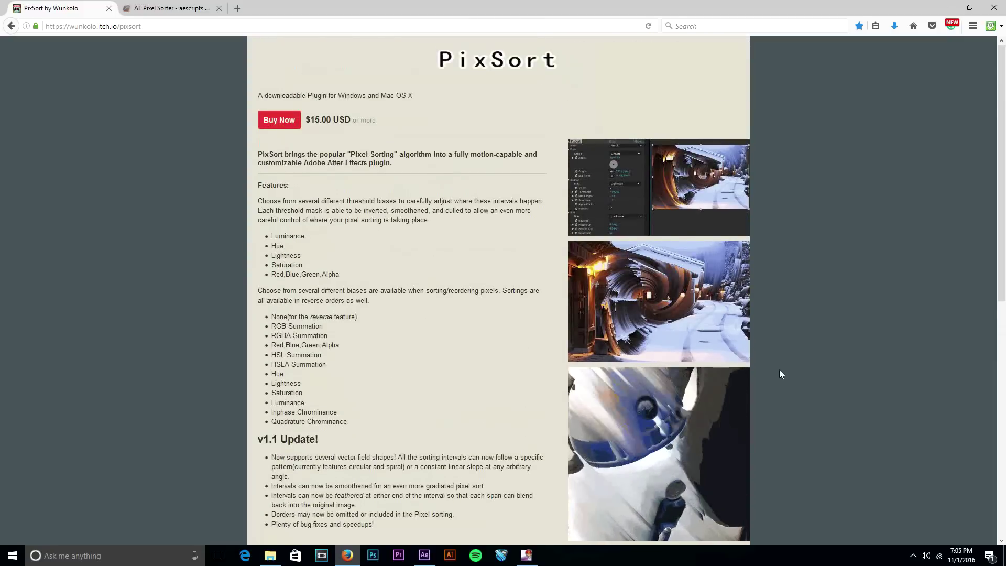
{"action": "left_click_drag", "start_coordinate": [349, 119], "coordinate": [306, 120]}
{"action": "left_click_drag", "start_coordinate": [376, 120], "coordinate": [391, 120]}
{"action": "left_click", "coordinate": [354, 121]}
{"action": "left_click", "coordinate": [392, 121]}
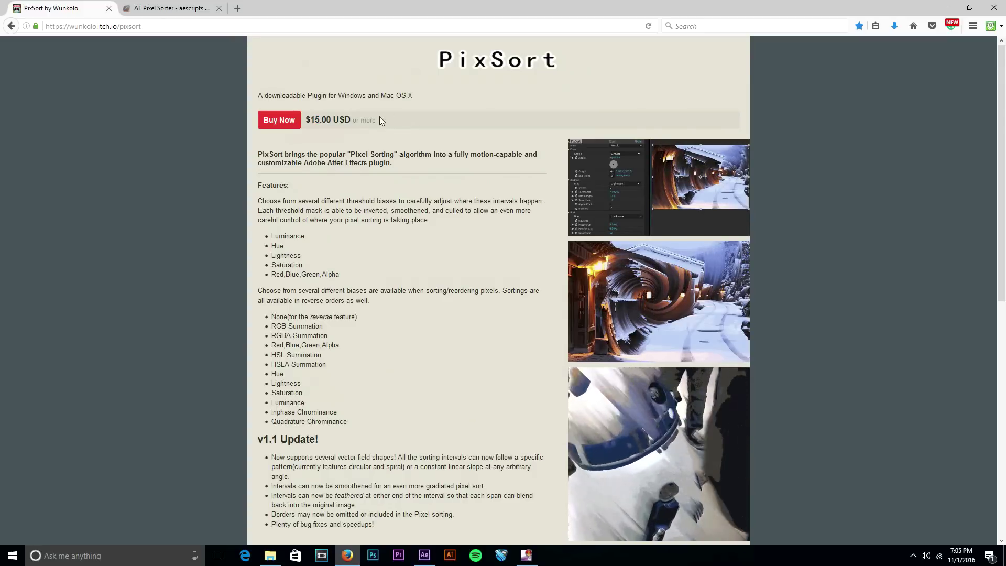
Step: Go back to the AE Pixel Sorter product page and scroll through it
{"action": "left_click", "coordinate": [168, 7]}
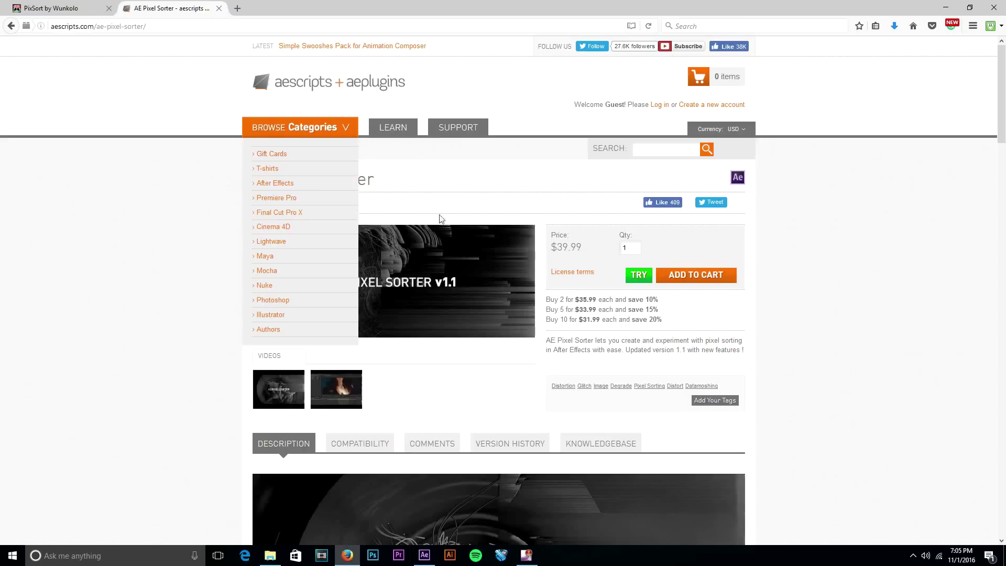
{"action": "scroll", "coordinate": [463, 287], "scroll_direction": "down", "scroll_amount": 5}
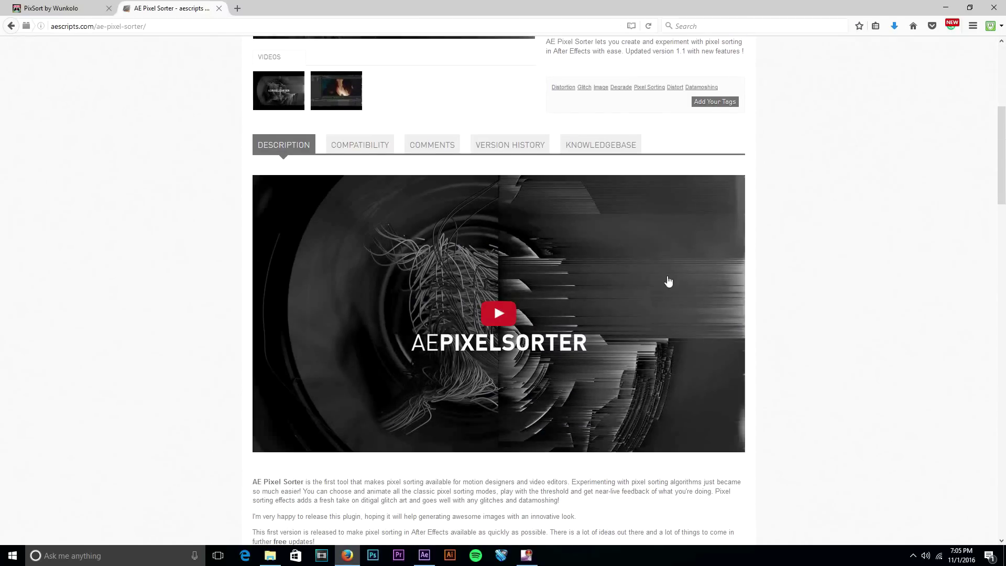
{"action": "scroll", "coordinate": [734, 314], "scroll_direction": "down", "scroll_amount": 2}
{"action": "scroll", "coordinate": [736, 367], "scroll_direction": "up", "scroll_amount": 4}
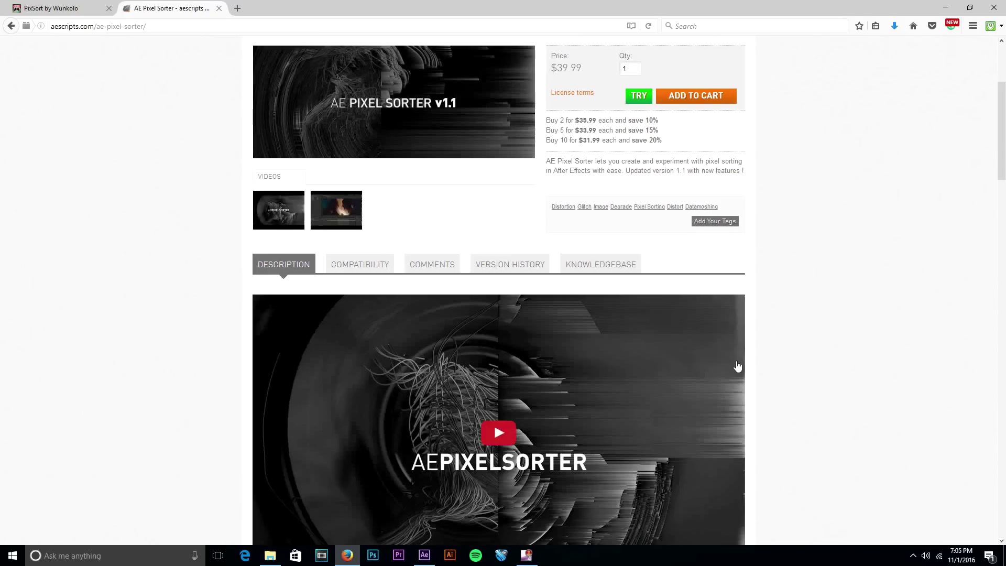
{"action": "scroll", "coordinate": [736, 369], "scroll_direction": "down", "scroll_amount": 8}
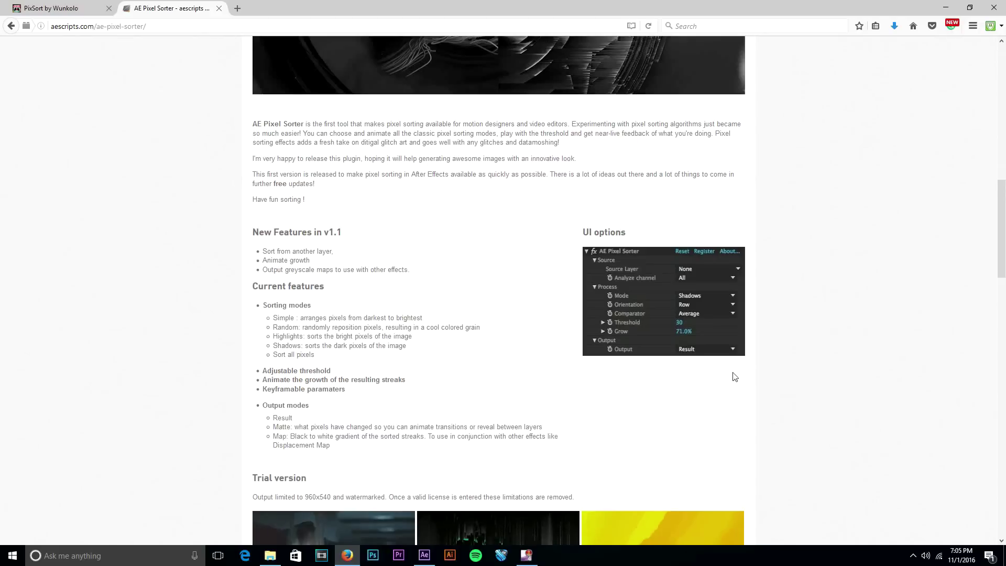
{"action": "scroll", "coordinate": [735, 375], "scroll_direction": "up", "scroll_amount": 4}
Step: Back in After Effects, reveal the Water 74 layer's Threshold keyframes and move time to 0:00:02:05
{"action": "left_click", "coordinate": [346, 554]}
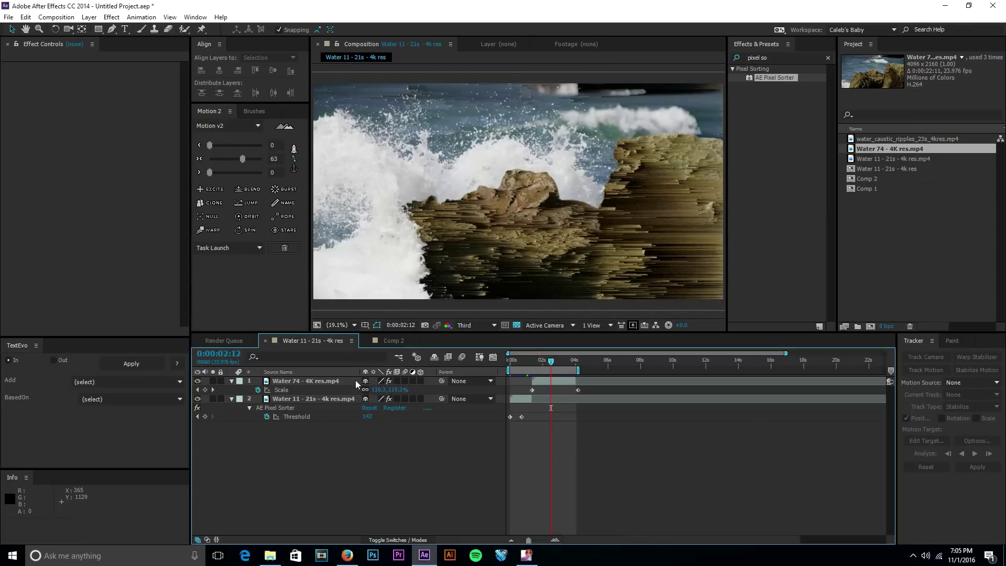
{"action": "left_click", "coordinate": [545, 383]}
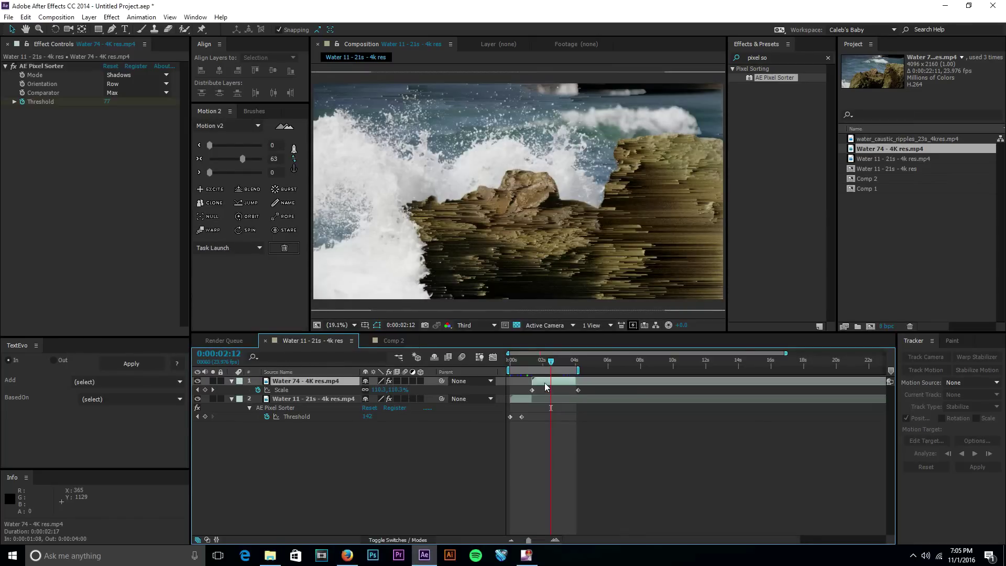
{"action": "key", "text": "u"}
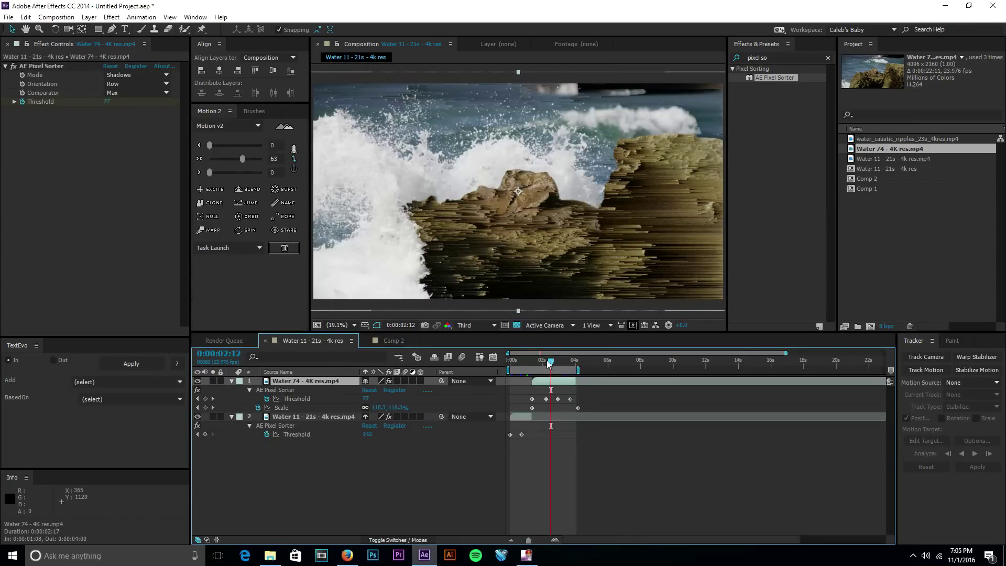
{"action": "left_click", "coordinate": [547, 363]}
Step: Switch to Comp 2 and drop AE Pixel Sorter onto the Water 74 layer, which applies it twice
{"action": "left_click", "coordinate": [408, 341]}
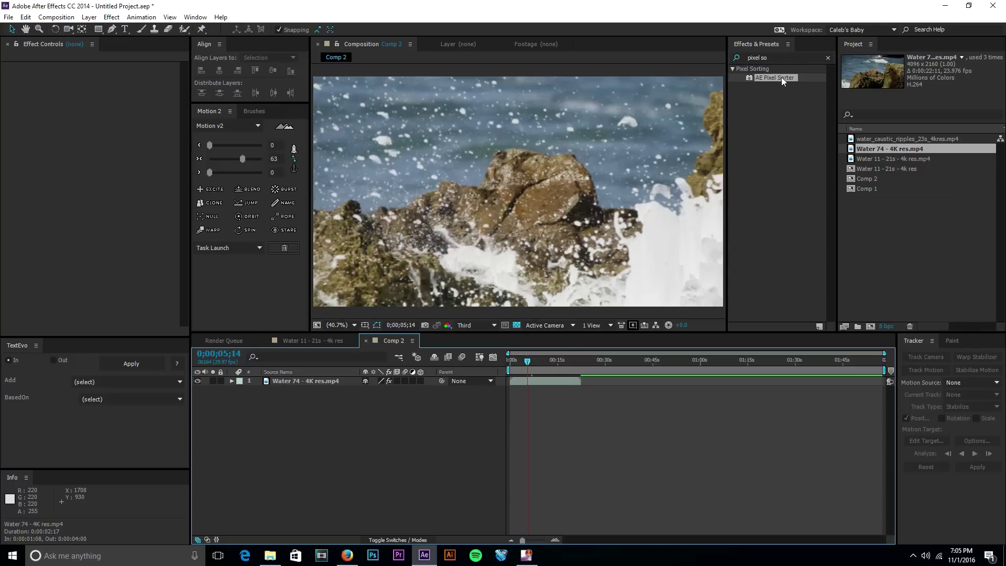
{"action": "left_click_drag", "start_coordinate": [775, 77], "coordinate": [521, 380]}
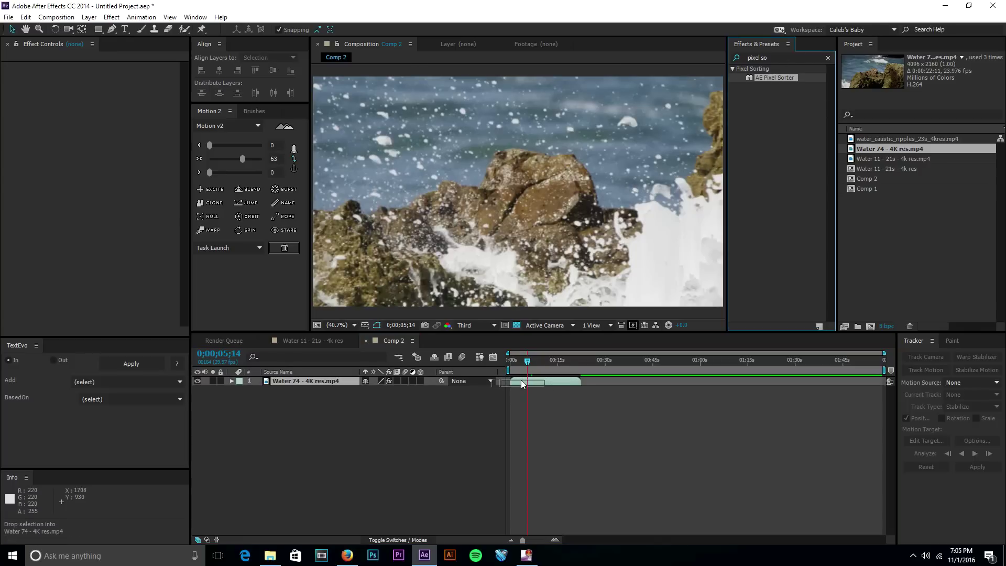
{"action": "left_click_drag", "start_coordinate": [521, 380], "coordinate": [521, 380]}
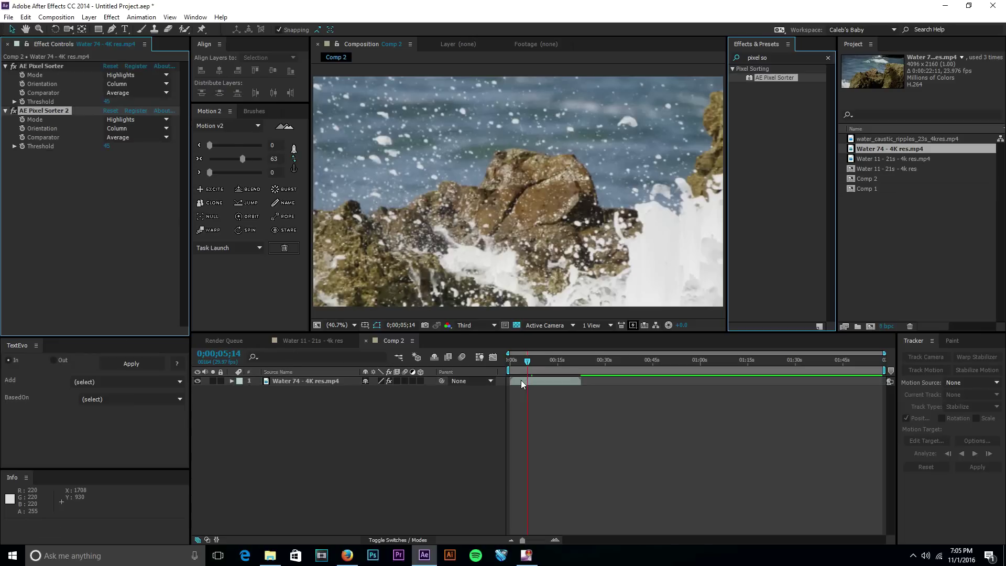
Step: Delete the duplicate AE Pixel Sorter 2 effect from the Water 74 layer
{"action": "left_click", "coordinate": [535, 394]}
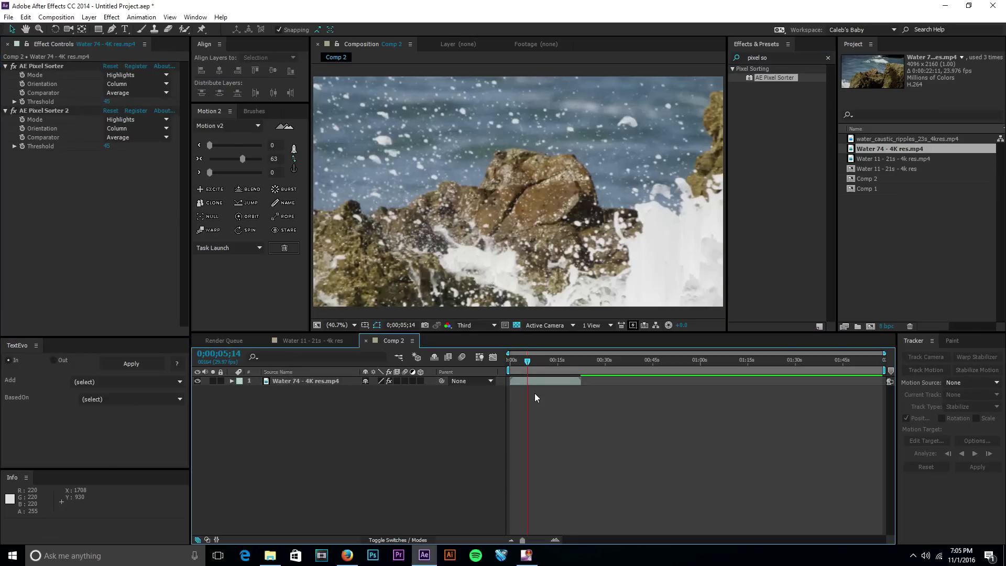
{"action": "left_click", "coordinate": [533, 382]}
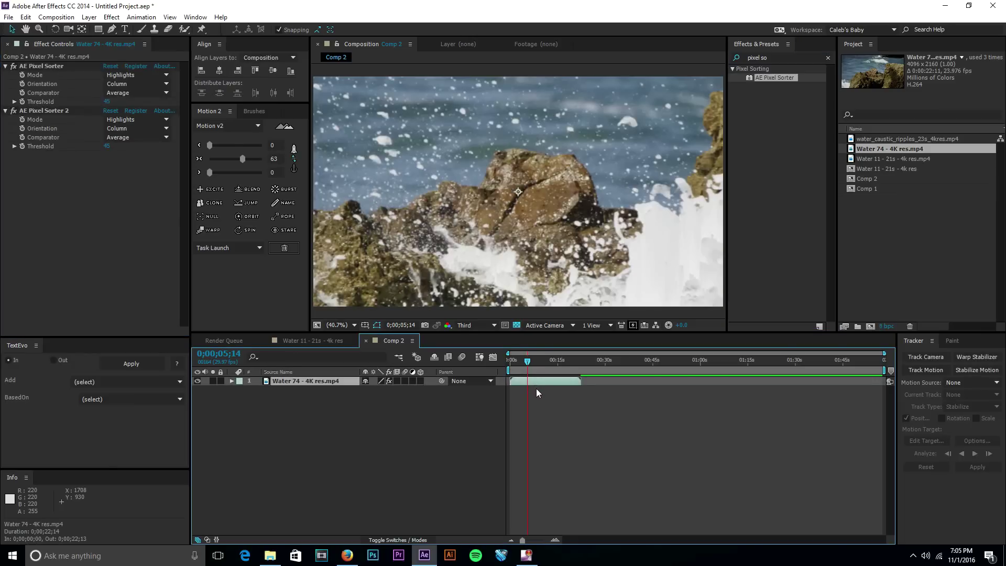
{"action": "left_click", "coordinate": [40, 112]}
{"action": "key", "text": "Delete"}
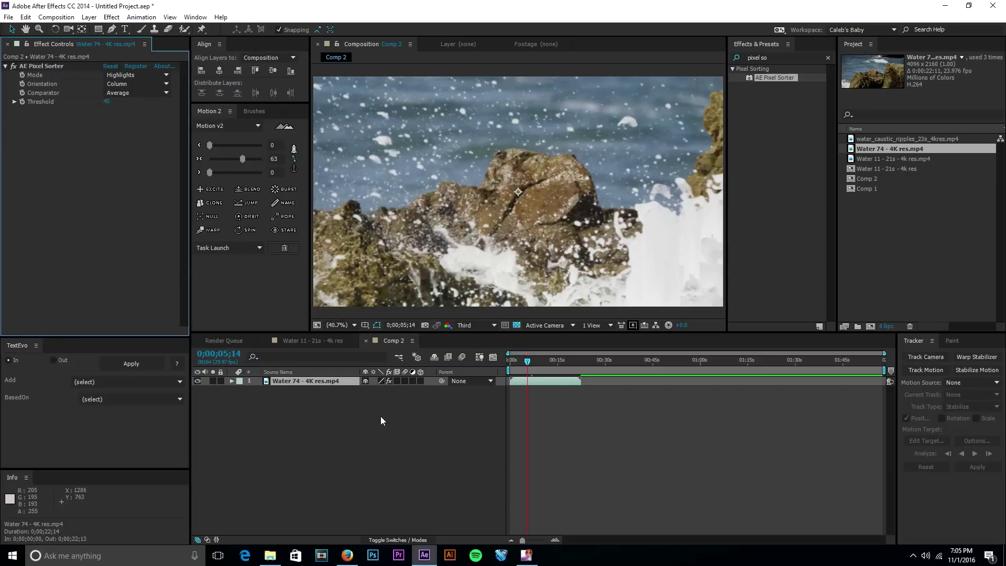
Step: At 0;00;10;02, switch AE Pixel Sorter's Mode to Shadows and scrub Threshold to 128
{"action": "left_click", "coordinate": [324, 398]}
{"action": "left_click", "coordinate": [42, 71]}
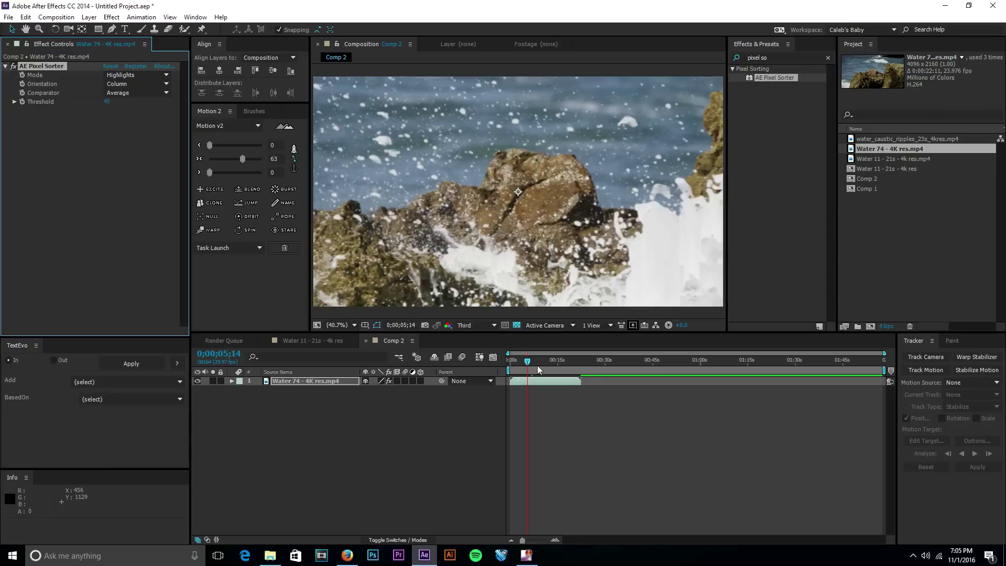
{"action": "left_click", "coordinate": [542, 361]}
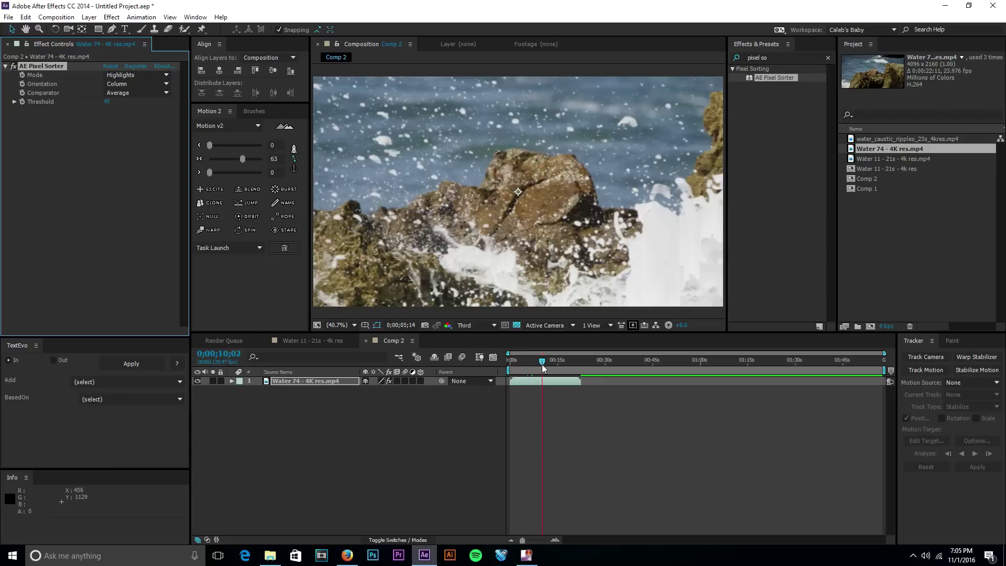
{"action": "left_click", "coordinate": [153, 76]}
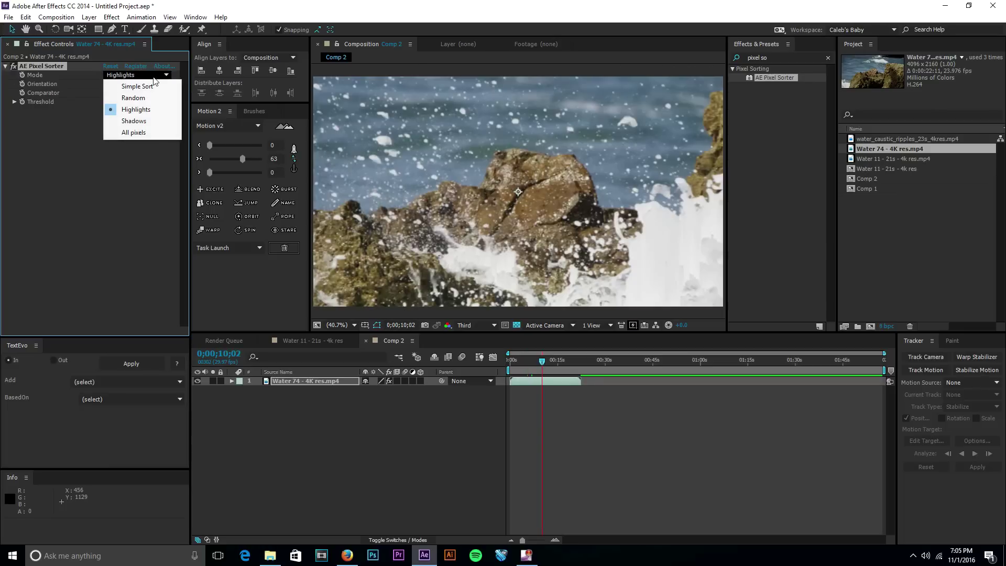
{"action": "left_click", "coordinate": [158, 118]}
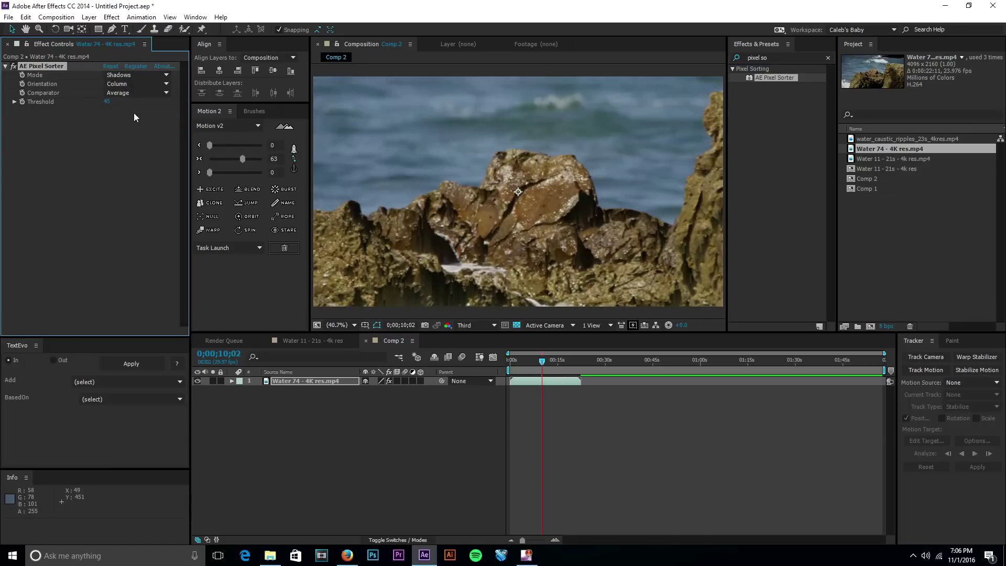
{"action": "left_click_drag", "start_coordinate": [107, 101], "coordinate": [21, 124]}
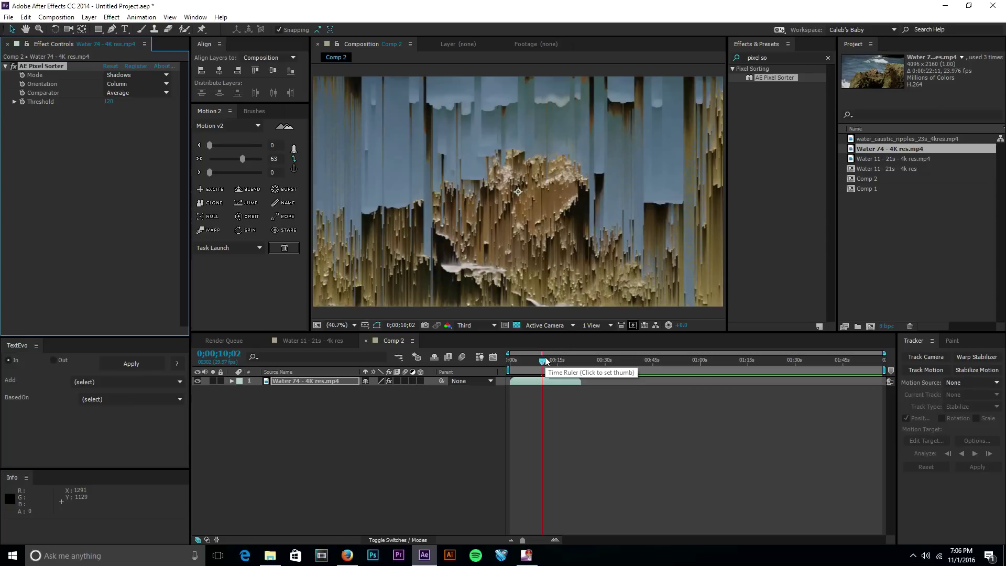
{"action": "left_click", "coordinate": [150, 75]}
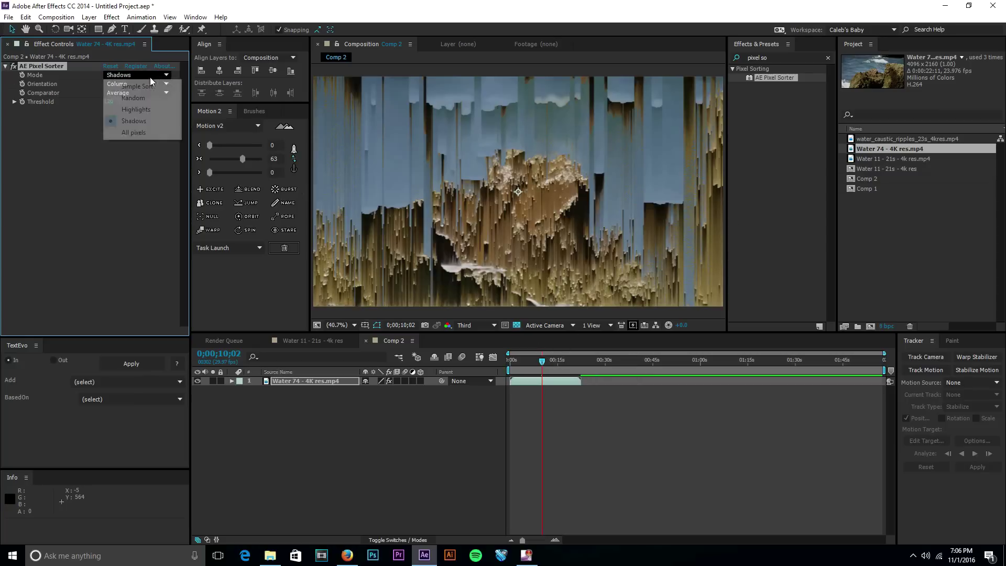
{"action": "left_click", "coordinate": [154, 112]}
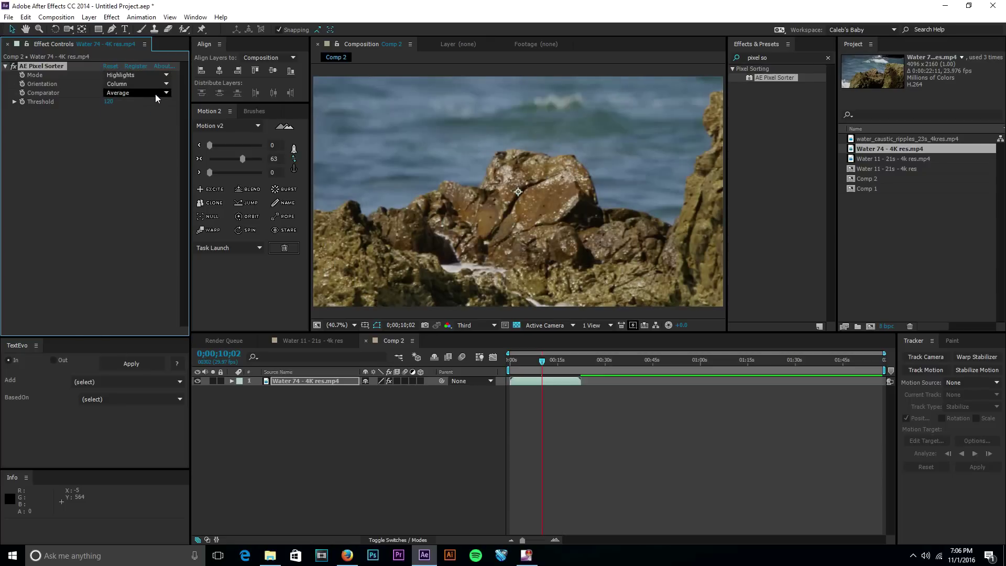
{"action": "left_click", "coordinate": [126, 76]}
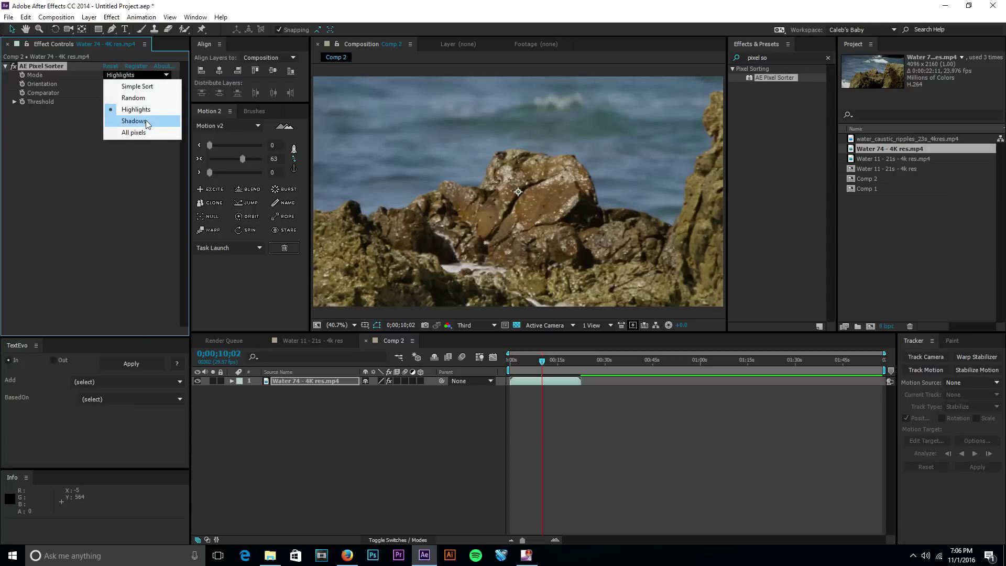
{"action": "left_click", "coordinate": [146, 121]}
{"action": "left_click", "coordinate": [135, 75]}
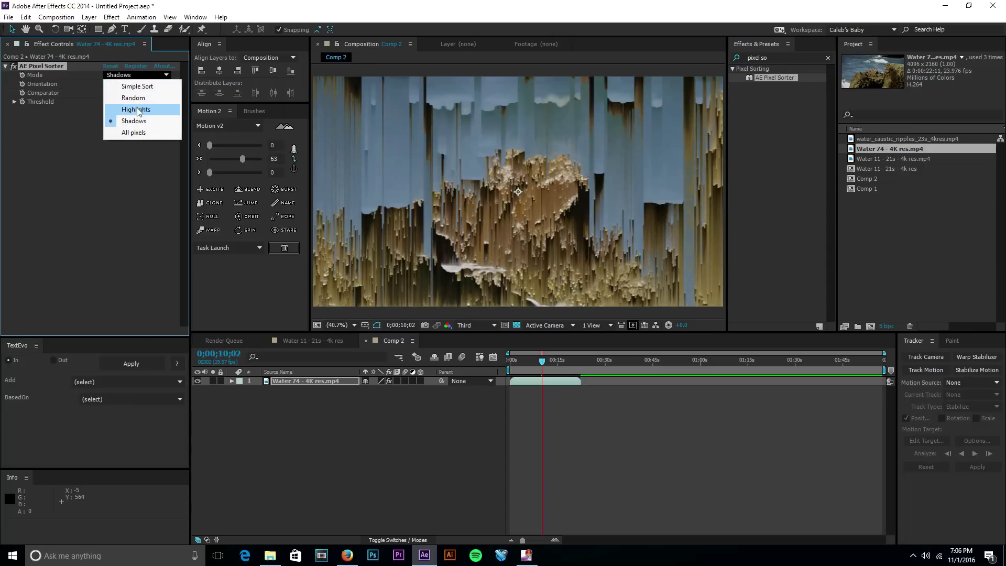
{"action": "left_click", "coordinate": [137, 109]}
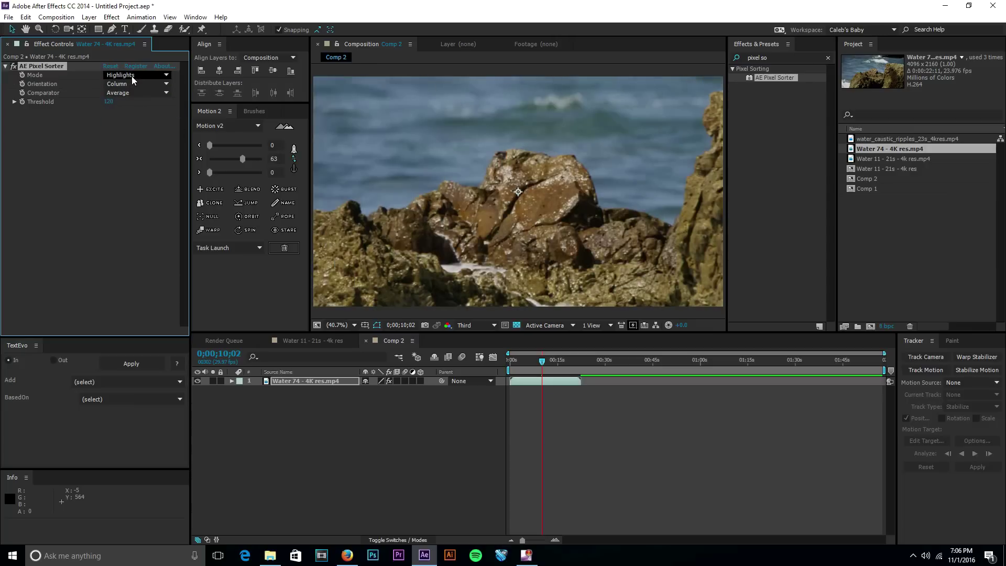
{"action": "left_click", "coordinate": [131, 77]}
{"action": "left_click", "coordinate": [137, 118]}
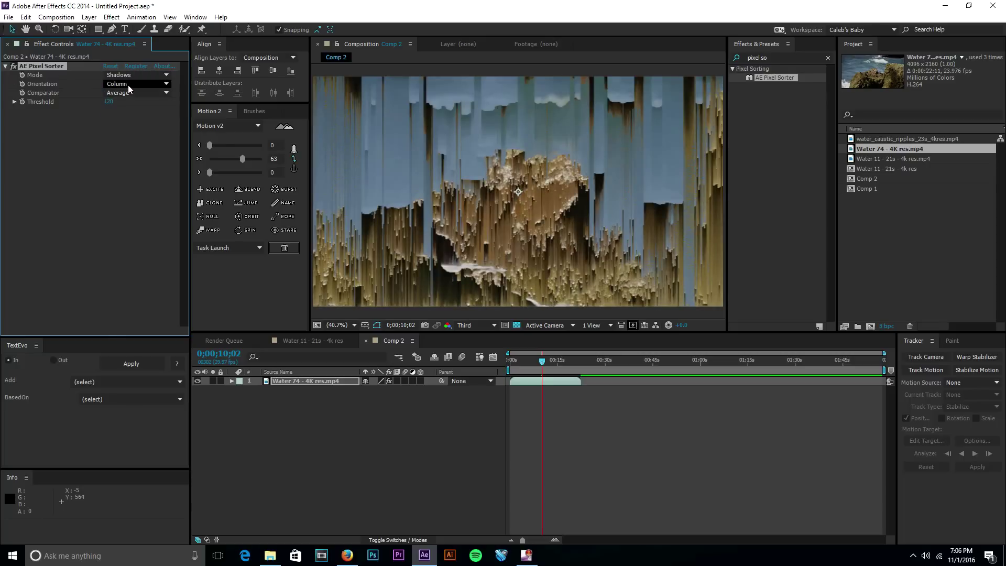
Step: Try Row orientation on the pixel sorter, then set Orientation to Both
{"action": "left_click", "coordinate": [128, 85]}
{"action": "left_click", "coordinate": [137, 105]}
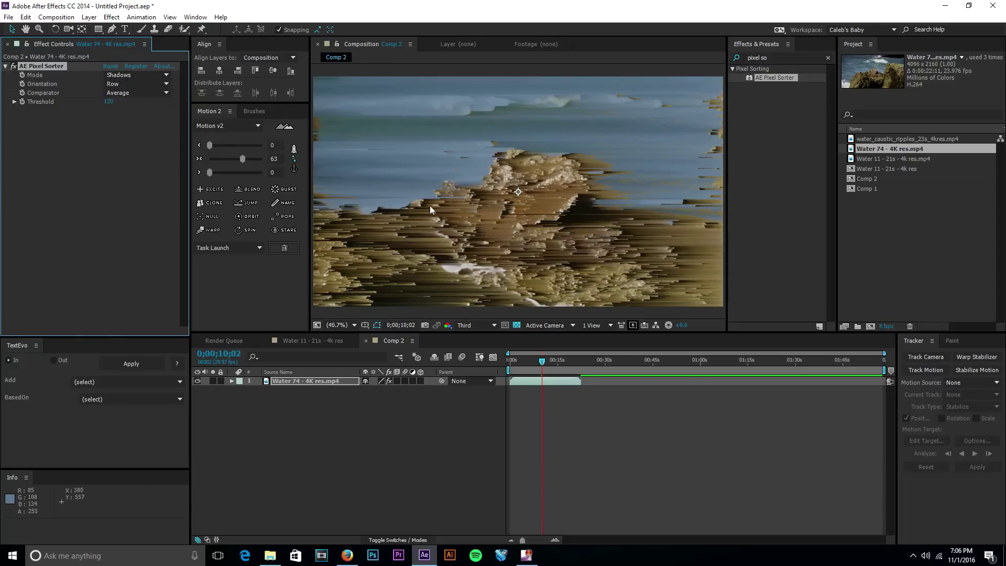
{"action": "left_click", "coordinate": [150, 87]}
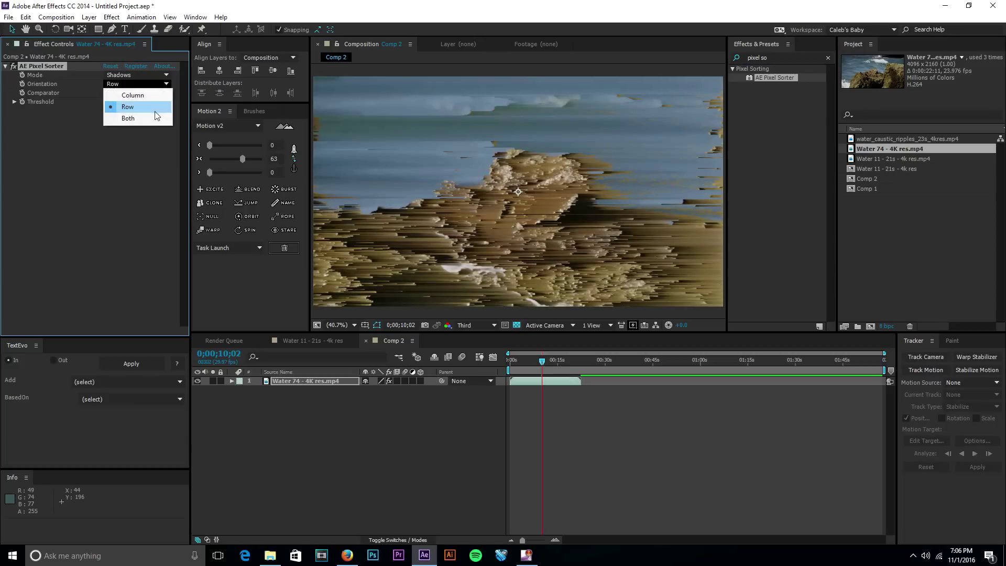
{"action": "left_click", "coordinate": [149, 117]}
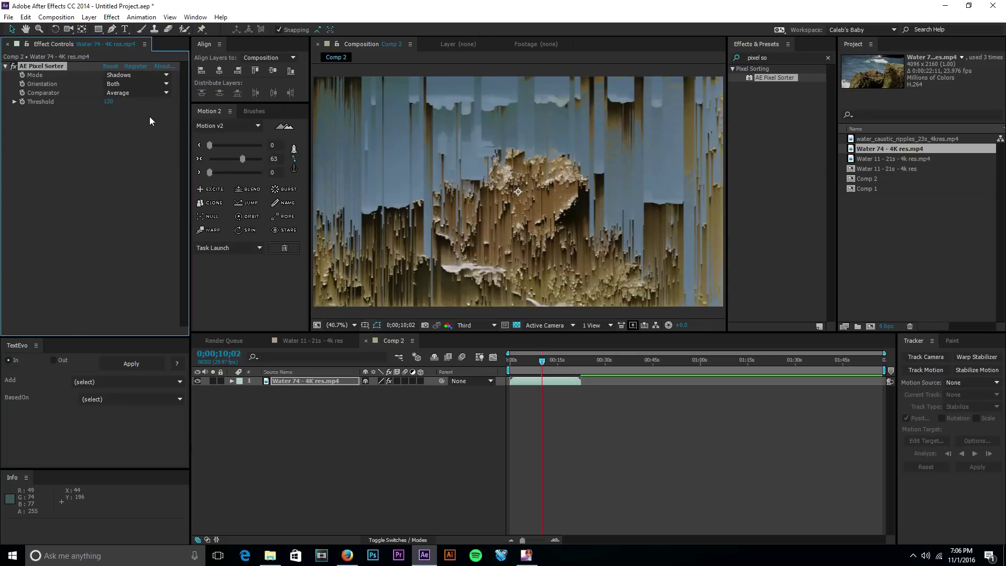
Step: Scrub the Threshold up to 184, then back down to 105
{"action": "left_click", "coordinate": [145, 93]}
{"action": "left_click_drag", "start_coordinate": [109, 101], "coordinate": [88, 93]}
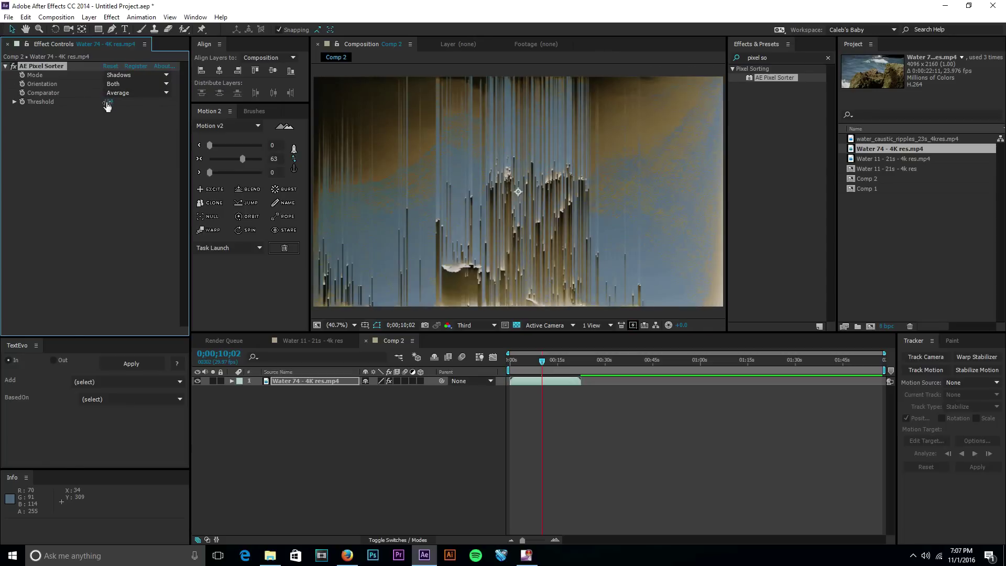
{"action": "left_click_drag", "start_coordinate": [108, 103], "coordinate": [56, 102]}
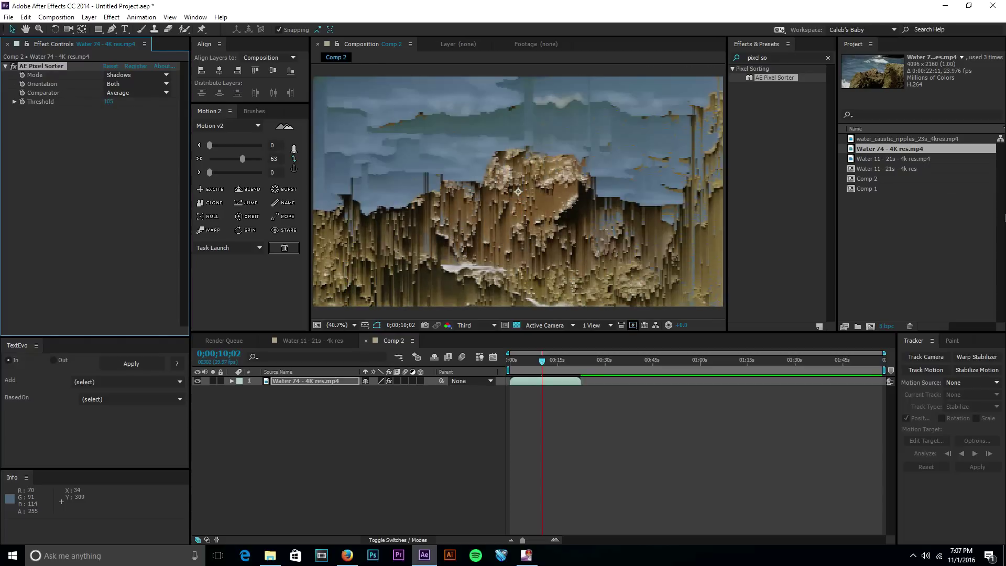
{"action": "left_click", "coordinate": [877, 139]}
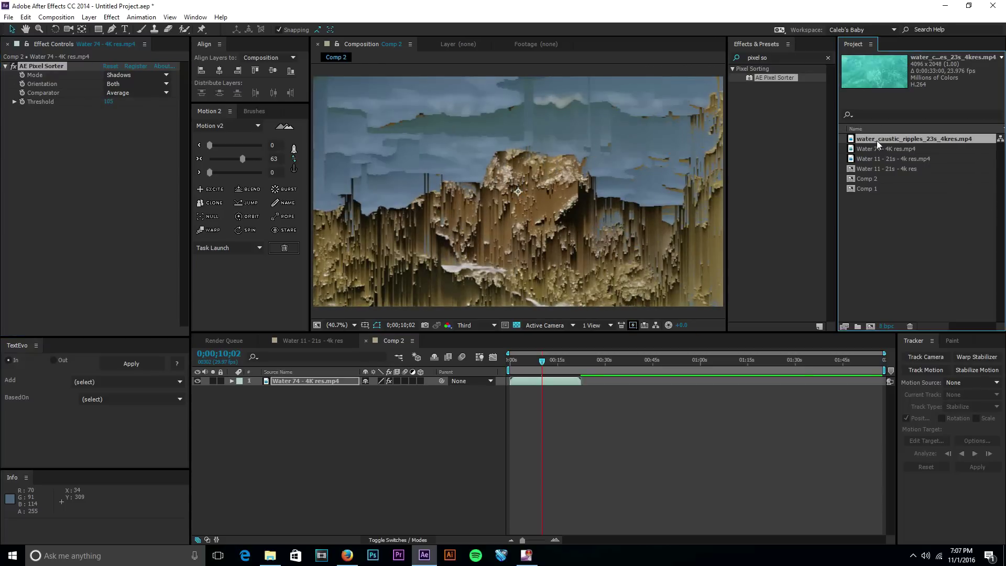
Step: Delete the Water 74 layer, add the Water 11 clip to Comp 2, and apply AE Pixel Sorter
{"action": "left_click", "coordinate": [311, 380]}
{"action": "key", "text": "Delete"}
{"action": "left_click_drag", "start_coordinate": [860, 160], "coordinate": [548, 383]}
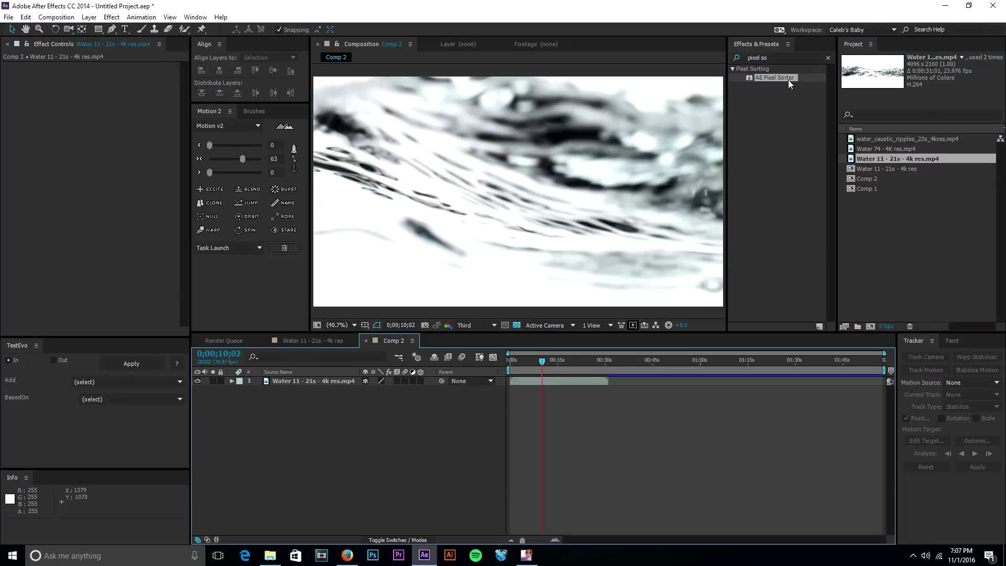
{"action": "left_click_drag", "start_coordinate": [788, 80], "coordinate": [345, 378]}
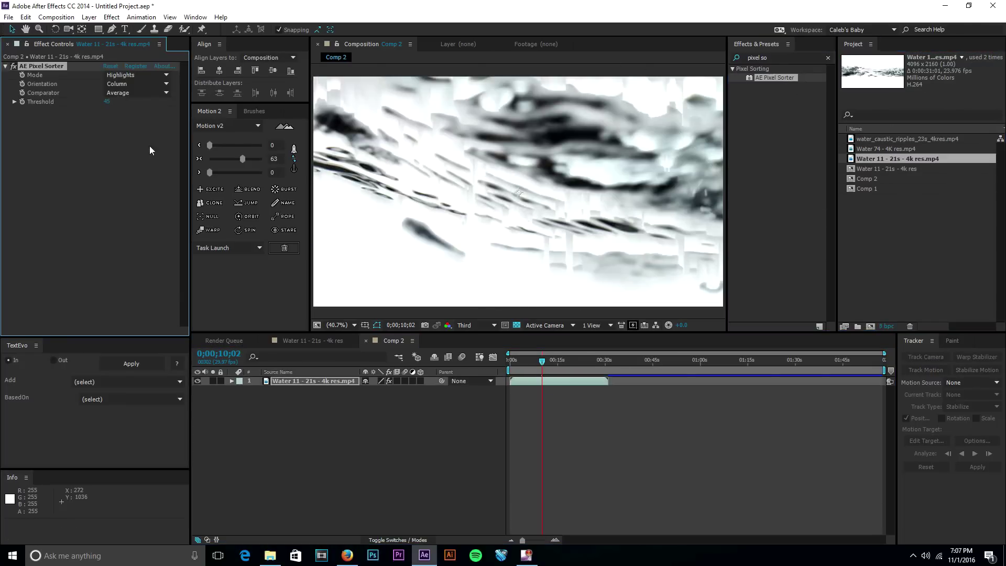
{"action": "left_click", "coordinate": [122, 76]}
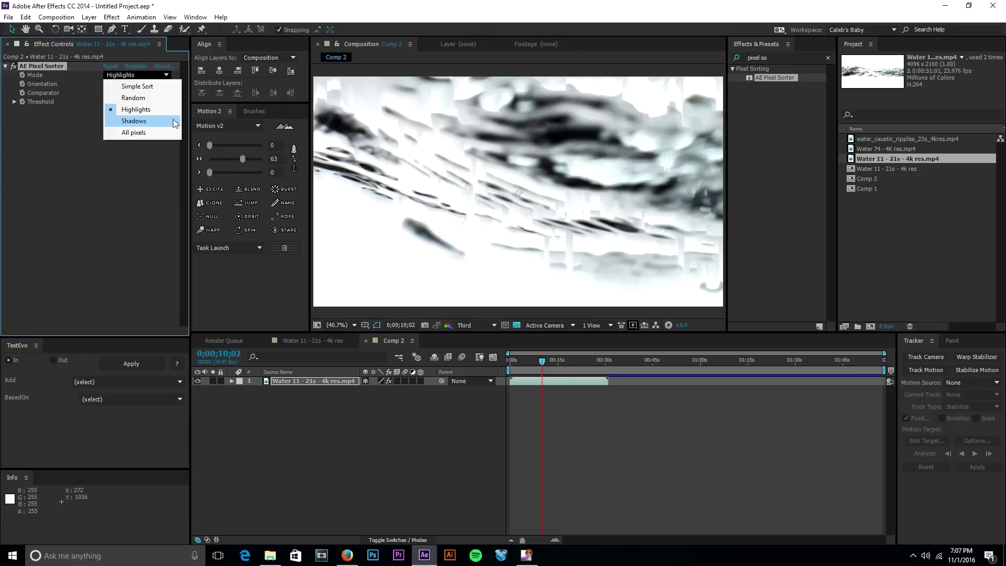
Step: Set the Water 11 sorter to Shadows, raise Threshold to 231, and toggle the effect to compare
{"action": "left_click", "coordinate": [132, 120]}
{"action": "left_click_drag", "start_coordinate": [109, 102], "coordinate": [240, 82]}
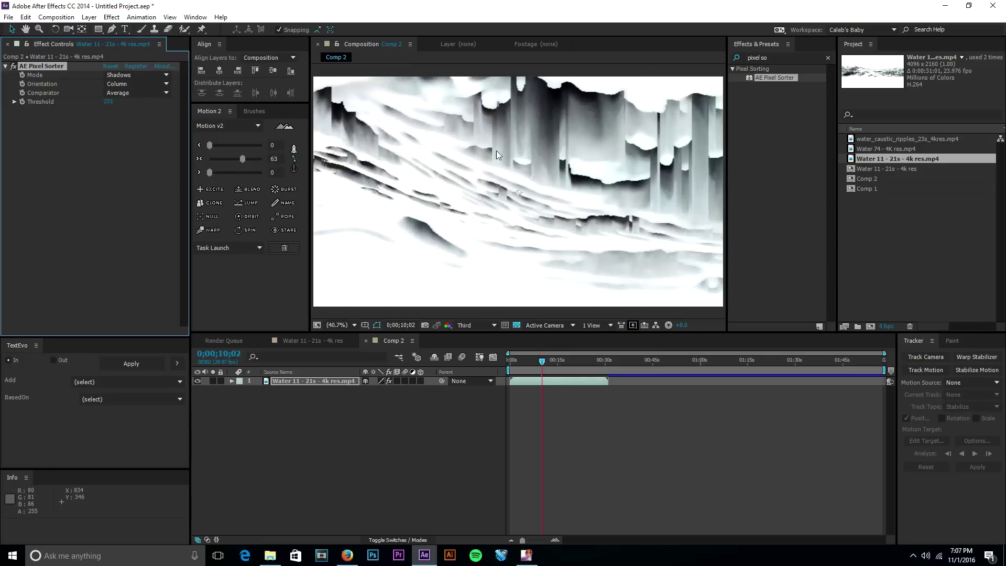
{"action": "left_click", "coordinate": [16, 65]}
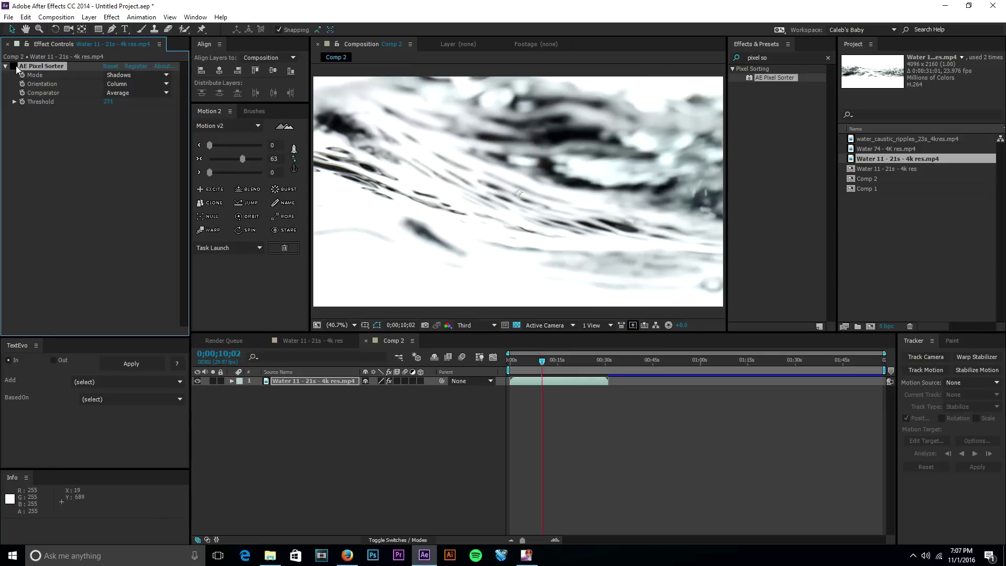
{"action": "left_click", "coordinate": [16, 65]}
{"action": "left_click", "coordinate": [16, 65]}
{"action": "left_click", "coordinate": [16, 65]}
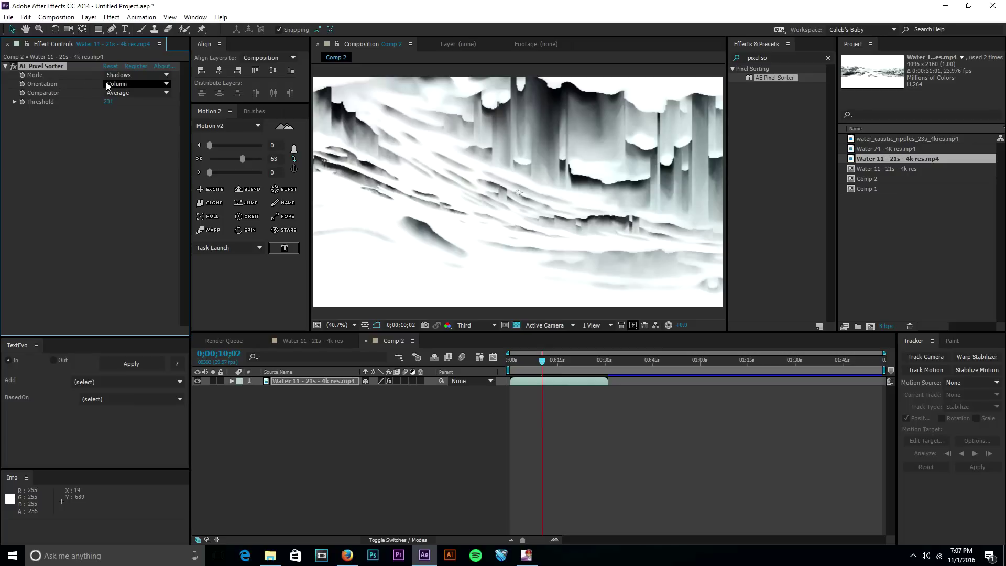
Step: Switch Orientation to Row, compare with the effect off, and preview at Full resolution
{"action": "left_click", "coordinate": [105, 83]}
{"action": "left_click", "coordinate": [121, 106]}
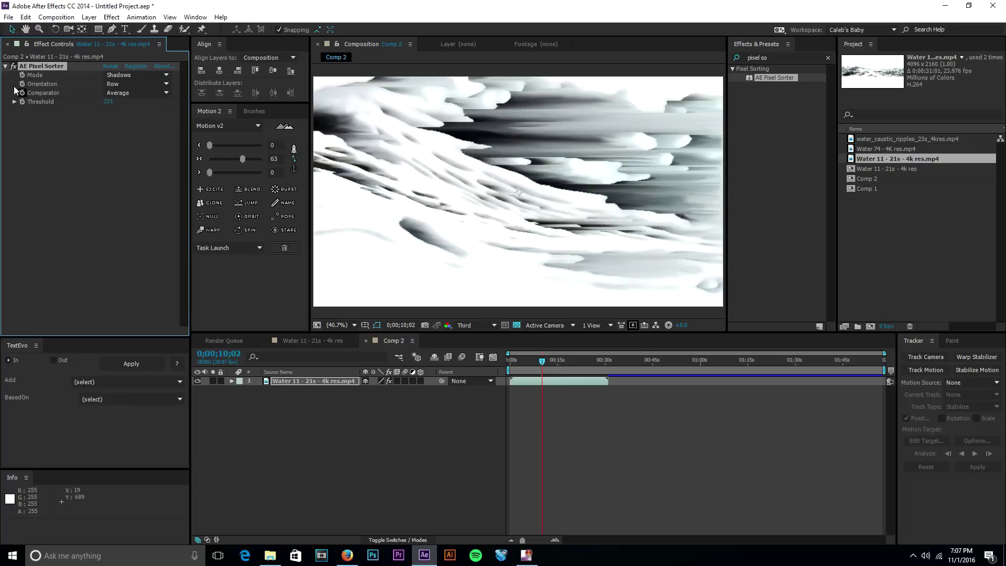
{"action": "left_click", "coordinate": [14, 66]}
{"action": "left_click", "coordinate": [14, 66]}
{"action": "left_click", "coordinate": [464, 326]}
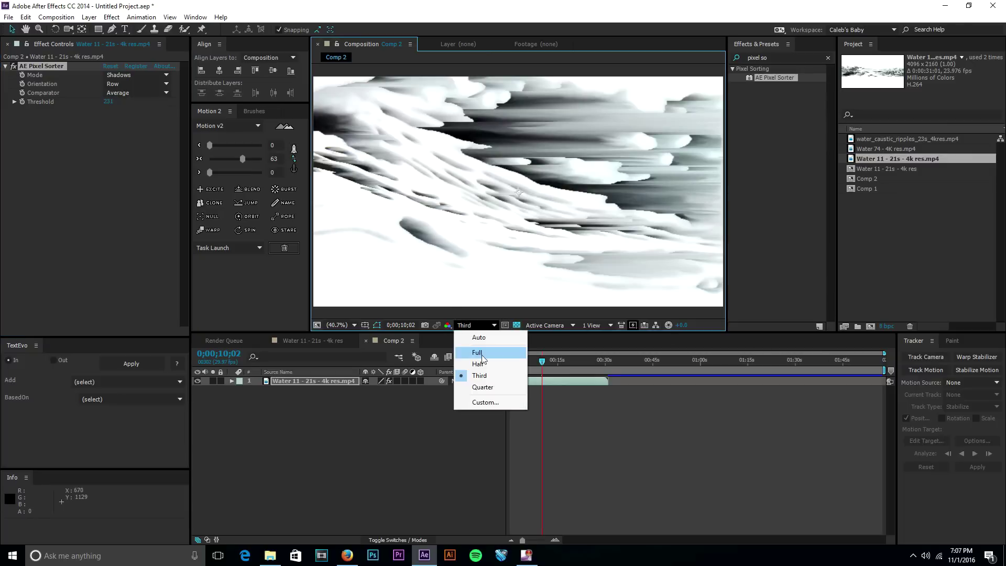
{"action": "left_click", "coordinate": [482, 352]}
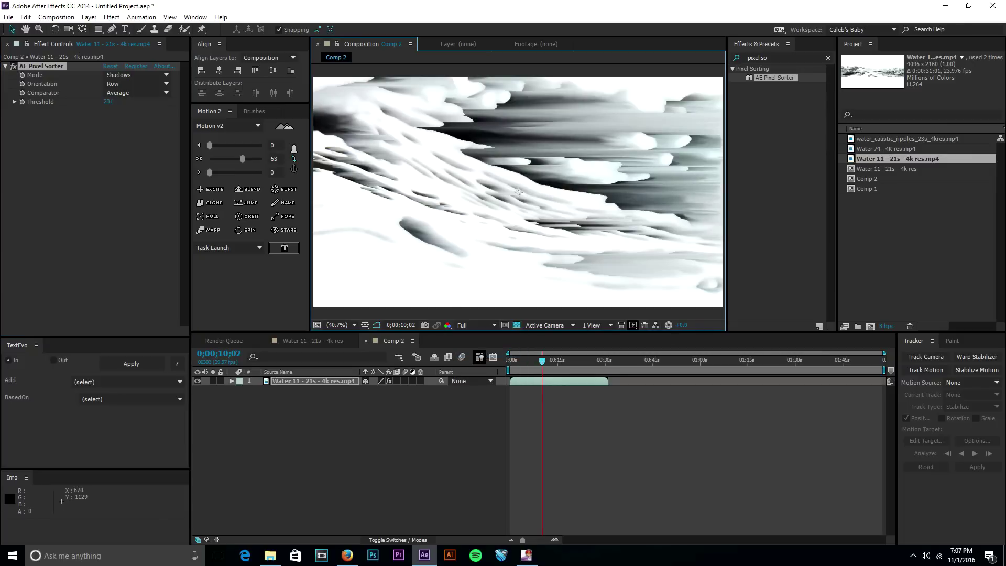
Step: Bring up Firefox, flick between the tabs, and scroll down the aescripts.com AE Pixel Sorter page
{"action": "left_click", "coordinate": [346, 557]}
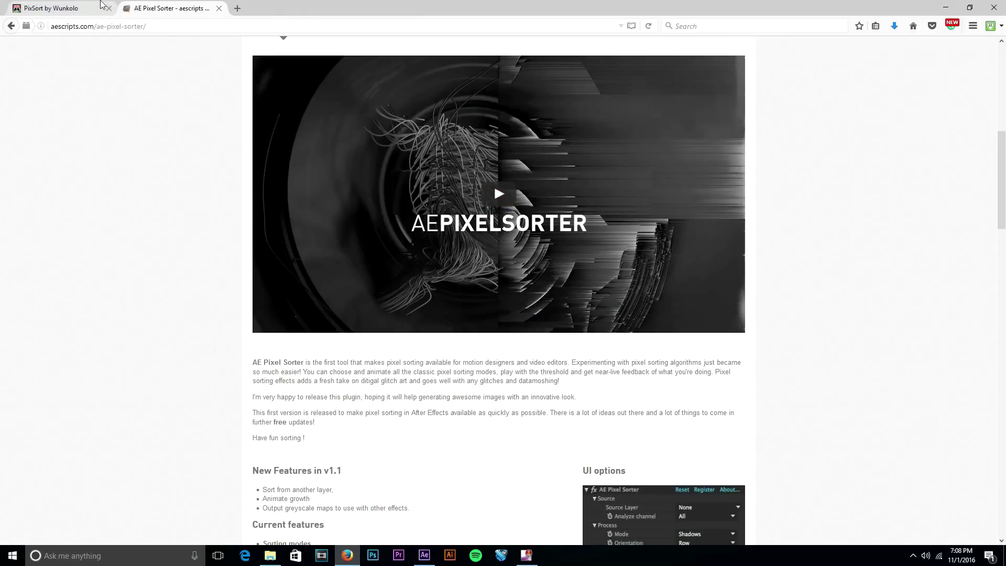
{"action": "left_click", "coordinate": [63, 8]}
{"action": "left_click", "coordinate": [168, 8]}
{"action": "scroll", "coordinate": [432, 253], "scroll_direction": "down", "scroll_amount": 5}
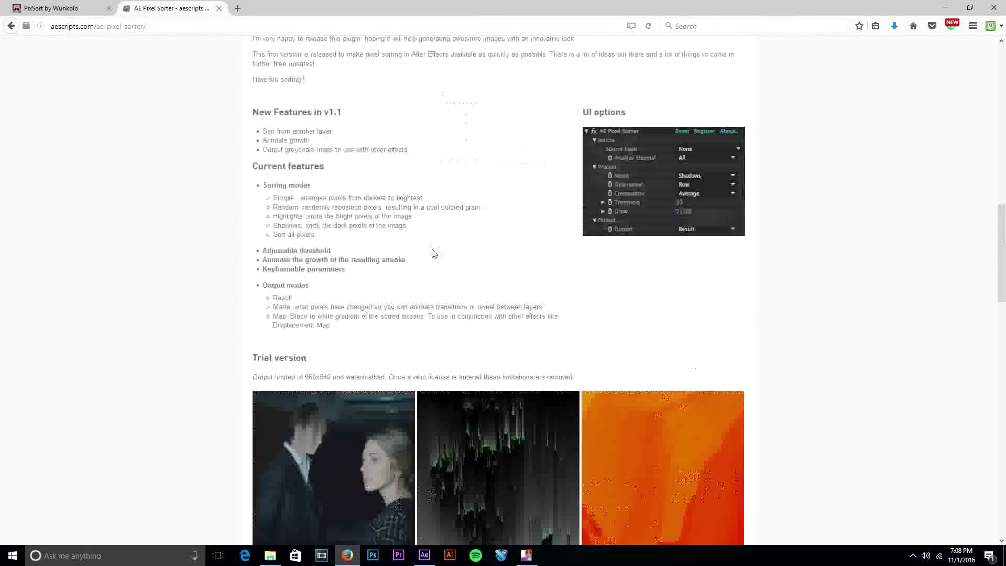
{"action": "scroll", "coordinate": [432, 254], "scroll_direction": "down", "scroll_amount": 4}
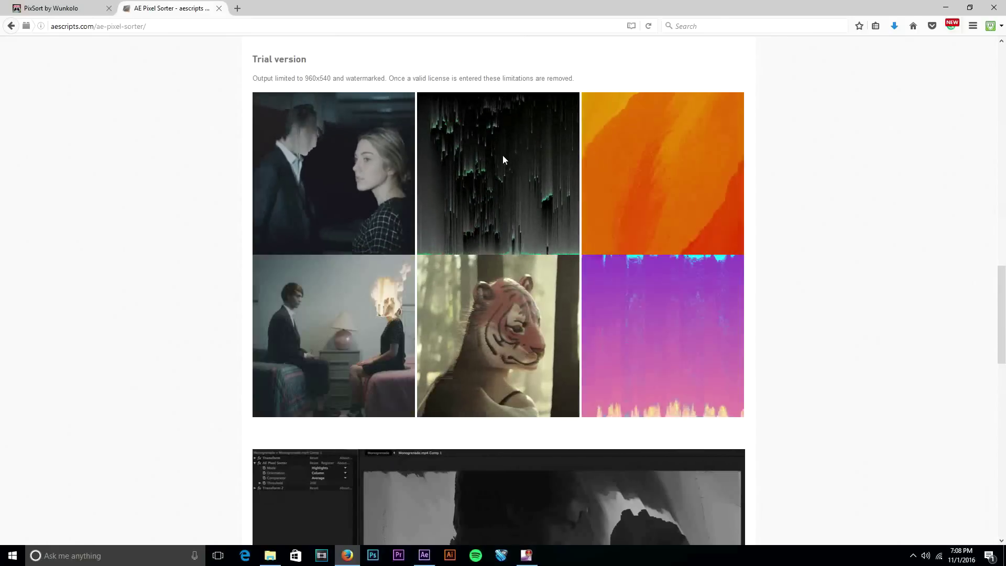
{"action": "scroll", "coordinate": [463, 215], "scroll_direction": "down", "scroll_amount": 5}
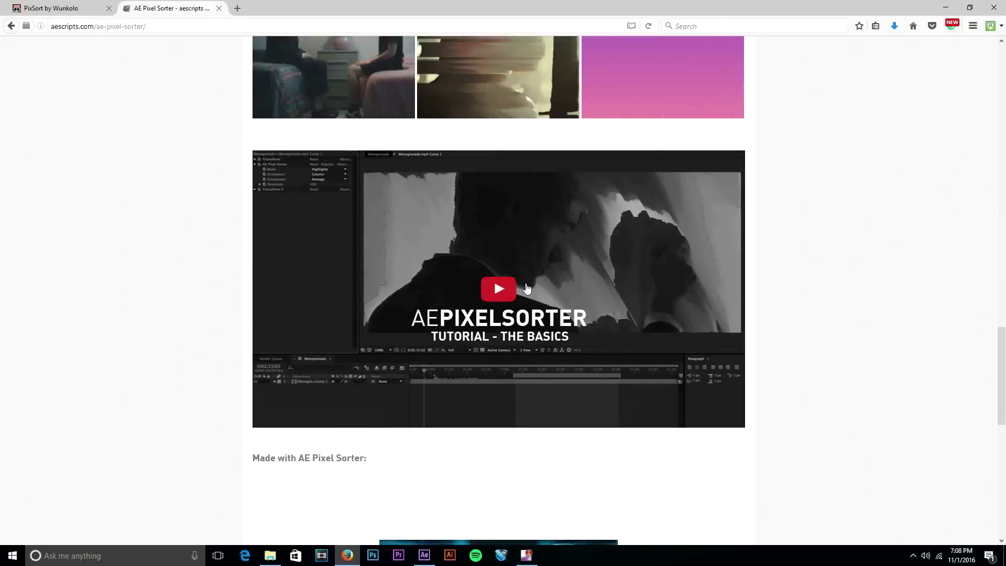
{"action": "scroll", "coordinate": [527, 288], "scroll_direction": "down", "scroll_amount": 5}
Step: Scroll back up to the page header and highlight the $39.99 price
{"action": "scroll", "coordinate": [809, 296], "scroll_direction": "up", "scroll_amount": 1}
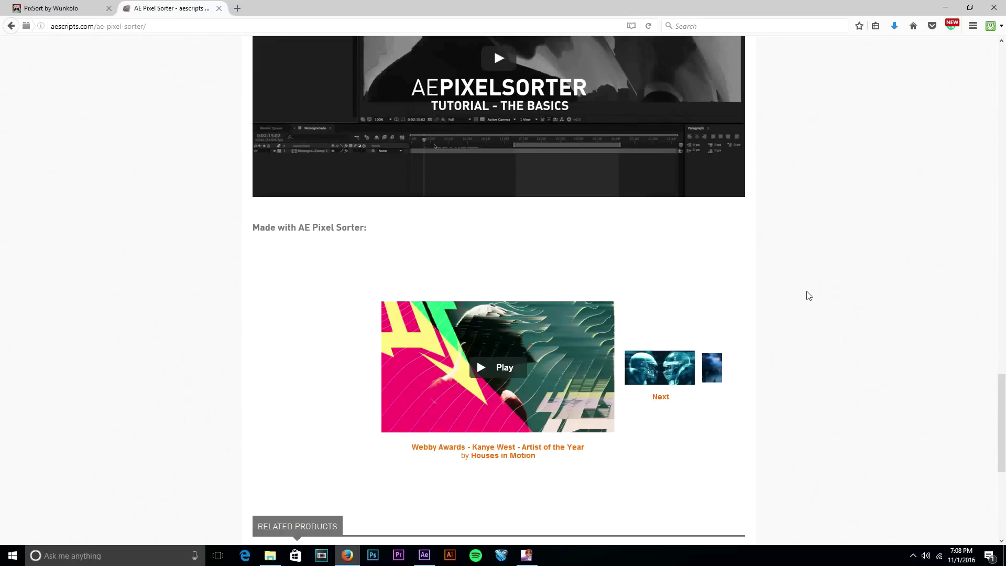
{"action": "scroll", "coordinate": [753, 279], "scroll_direction": "up", "scroll_amount": 4}
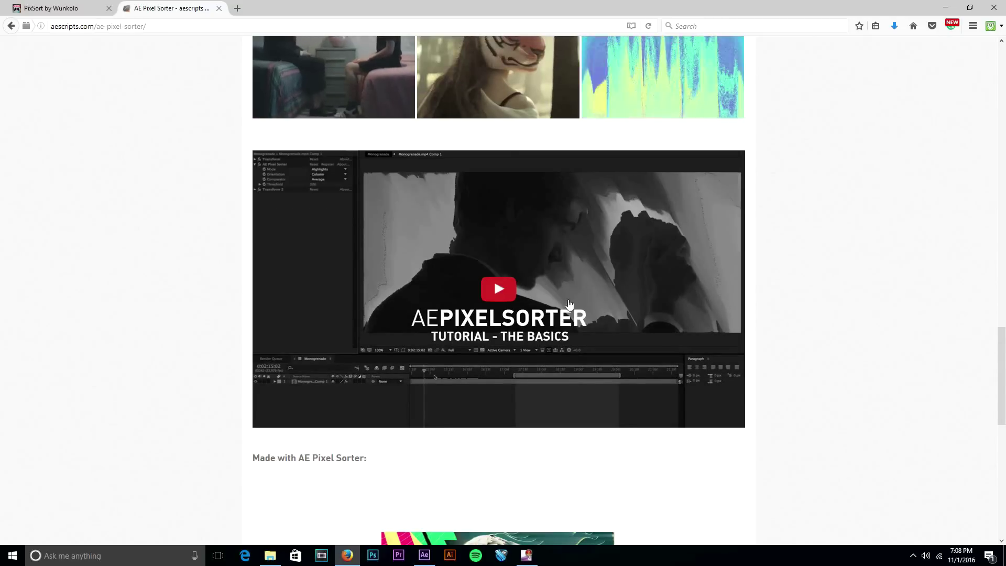
{"action": "scroll", "coordinate": [571, 312], "scroll_direction": "down", "scroll_amount": 9}
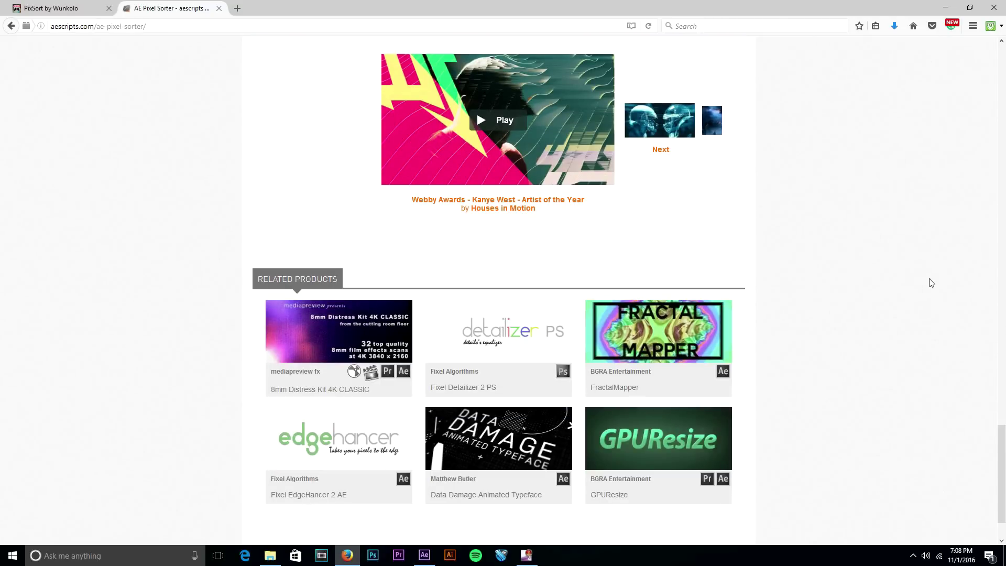
{"action": "scroll", "coordinate": [931, 283], "scroll_direction": "up", "scroll_amount": 9}
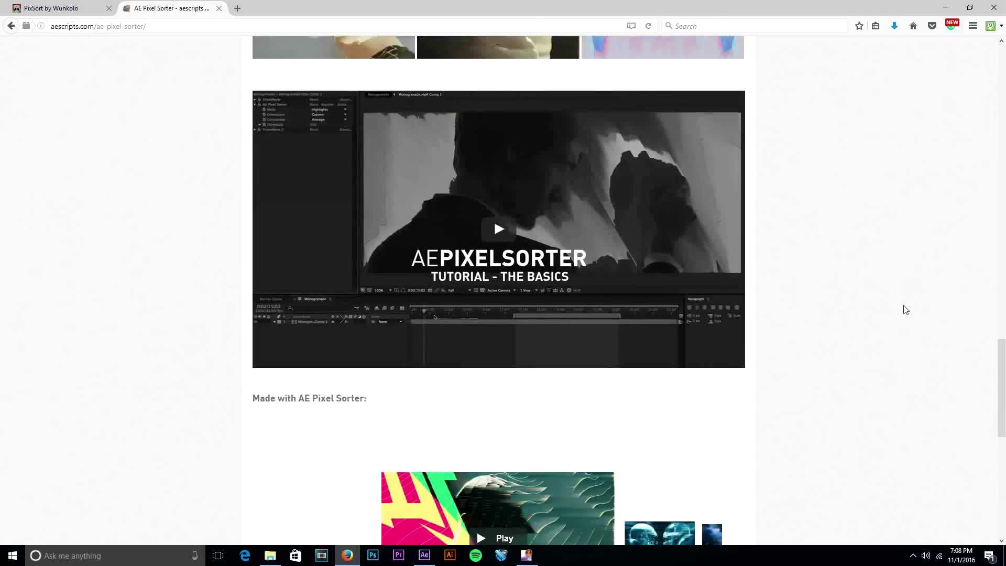
{"action": "scroll", "coordinate": [907, 309], "scroll_direction": "up", "scroll_amount": 15}
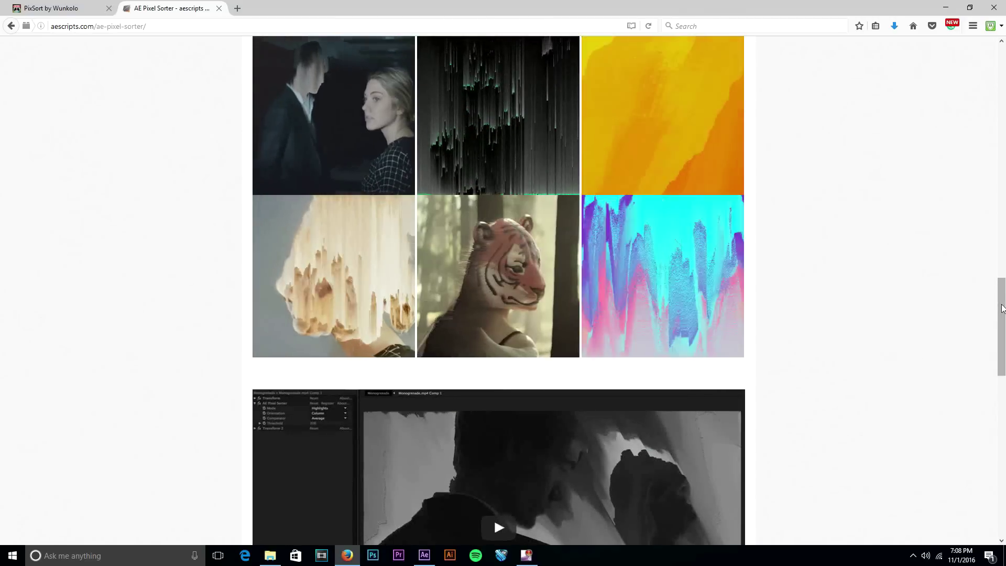
{"action": "scroll", "coordinate": [963, 164], "scroll_direction": "up", "scroll_amount": 6}
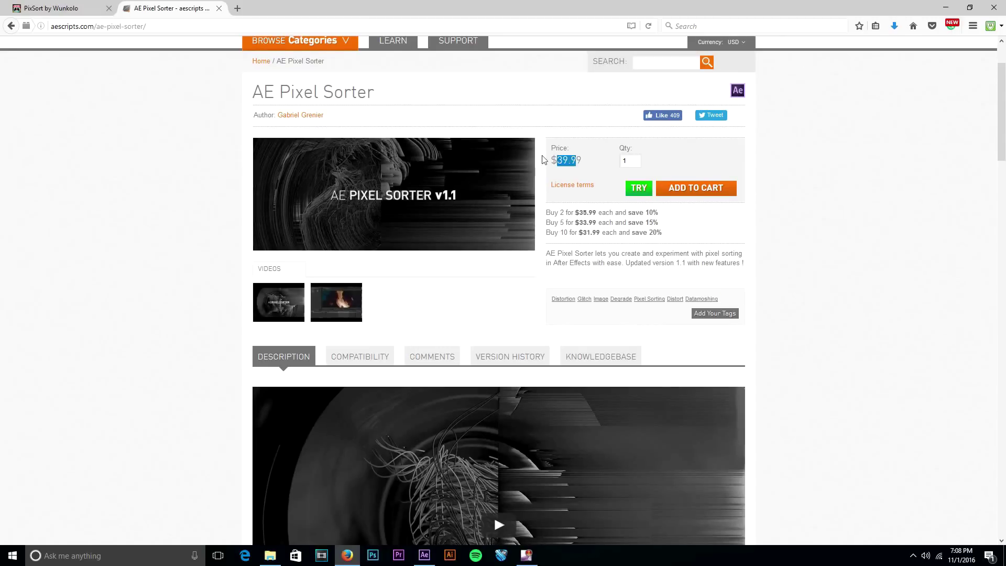
{"action": "left_click_drag", "start_coordinate": [543, 160], "coordinate": [587, 174]}
{"action": "left_click", "coordinate": [598, 165]}
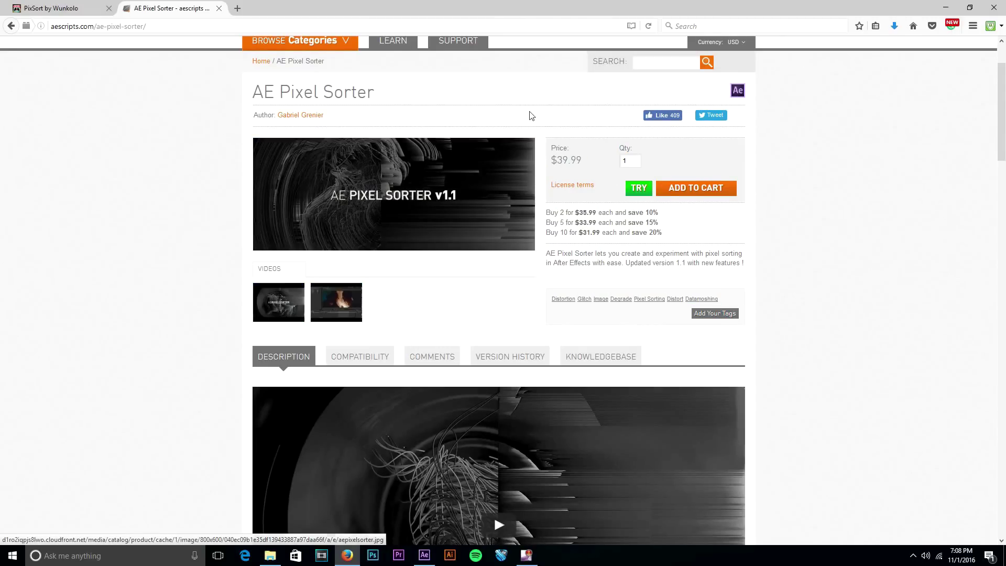
Step: Flip between the PixSort and AE Pixel Sorter tabs, then minimise Firefox and deselect Water 11
{"action": "left_click", "coordinate": [68, 8]}
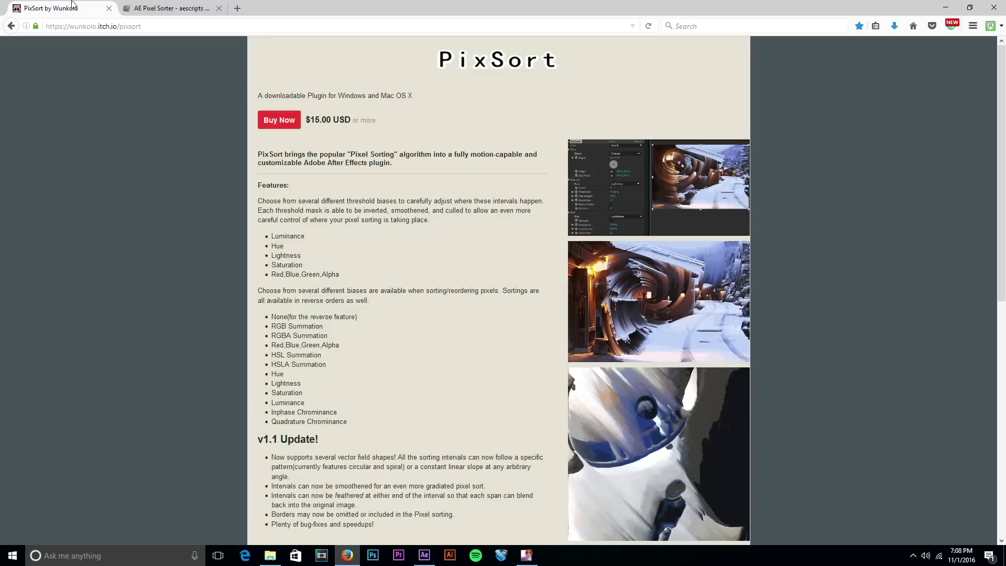
{"action": "left_click", "coordinate": [187, 4]}
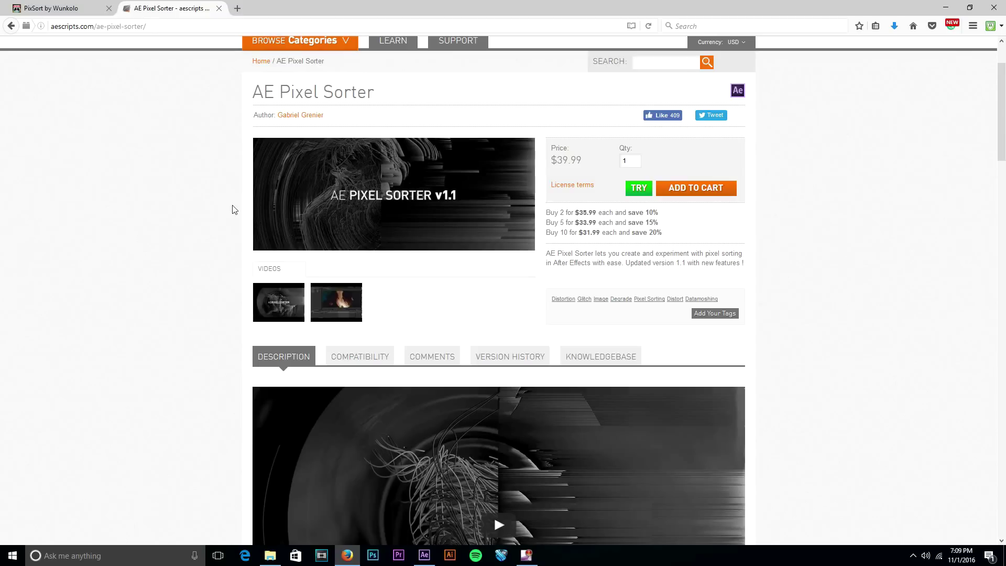
{"action": "left_click", "coordinate": [114, 6]}
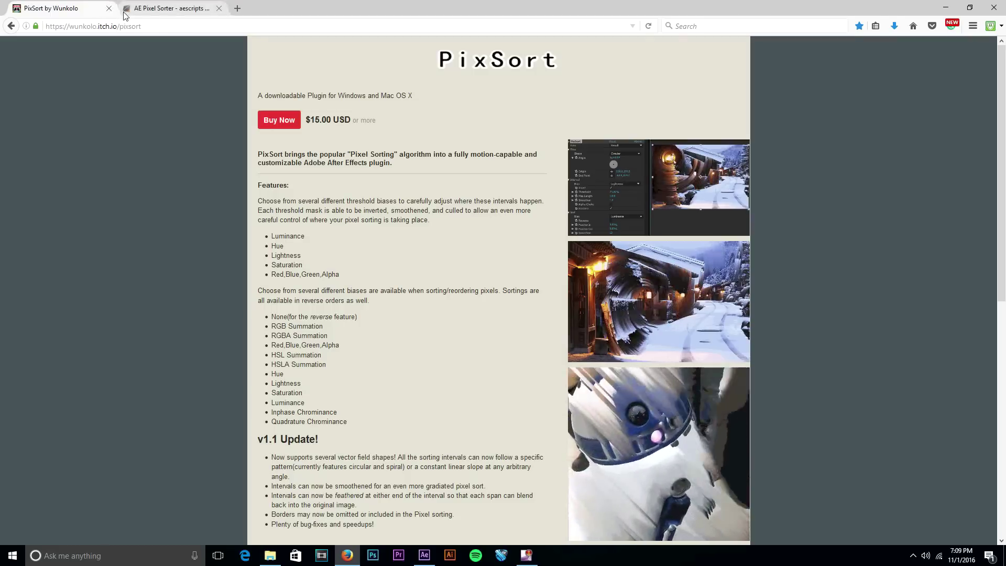
{"action": "left_click", "coordinate": [128, 5]}
{"action": "left_click", "coordinate": [114, 7]}
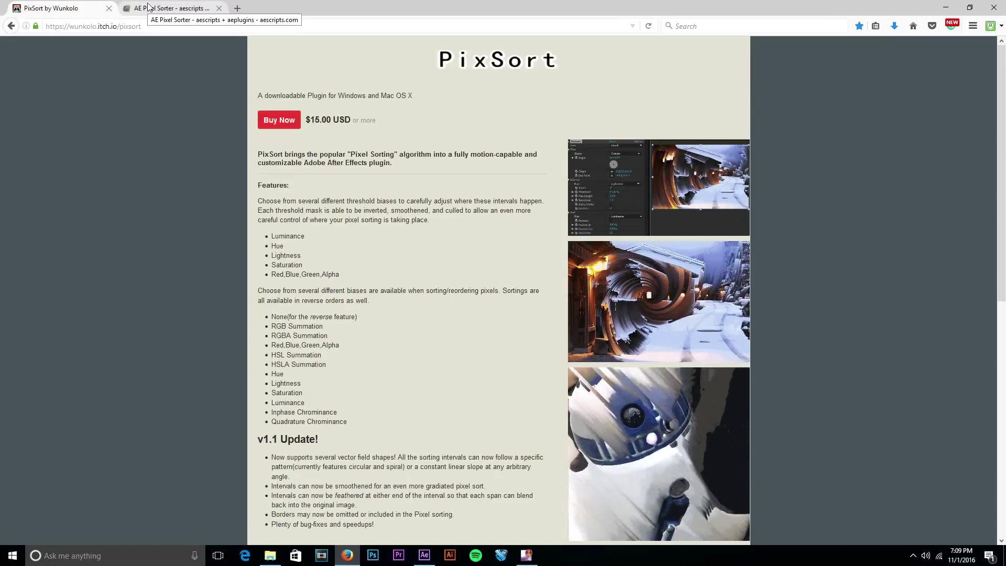
{"action": "left_click", "coordinate": [148, 7]}
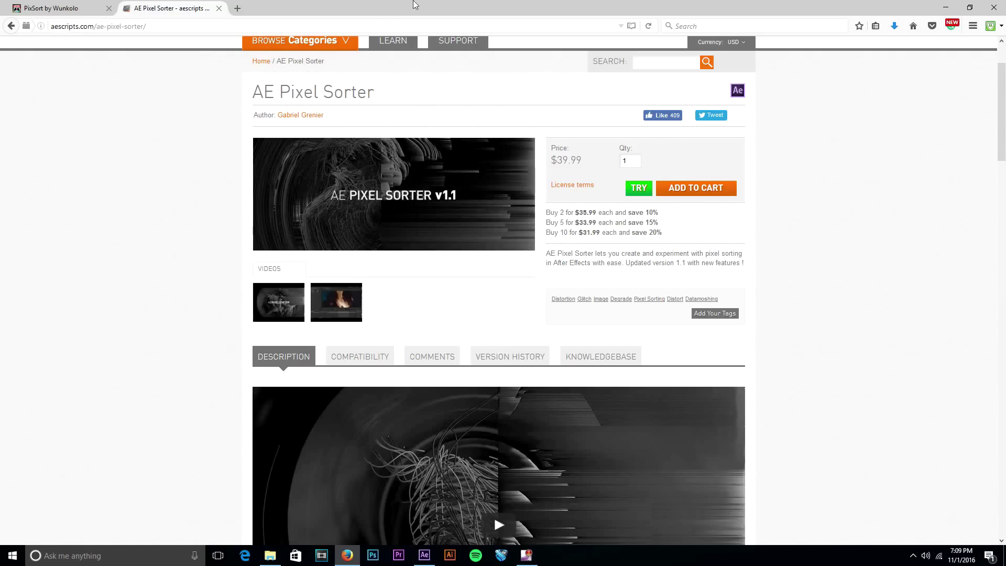
{"action": "left_click", "coordinate": [945, 7]}
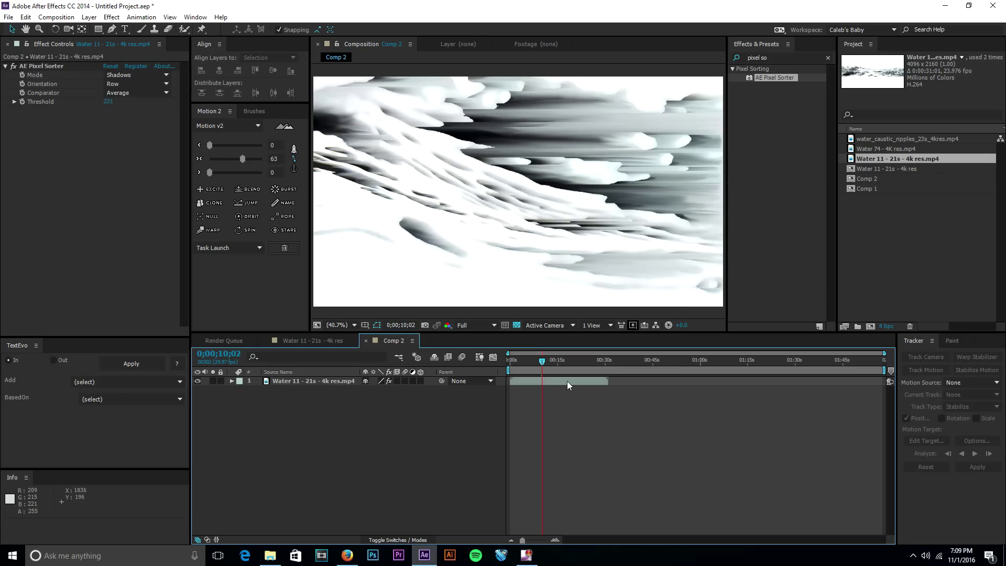
{"action": "left_click", "coordinate": [579, 417]}
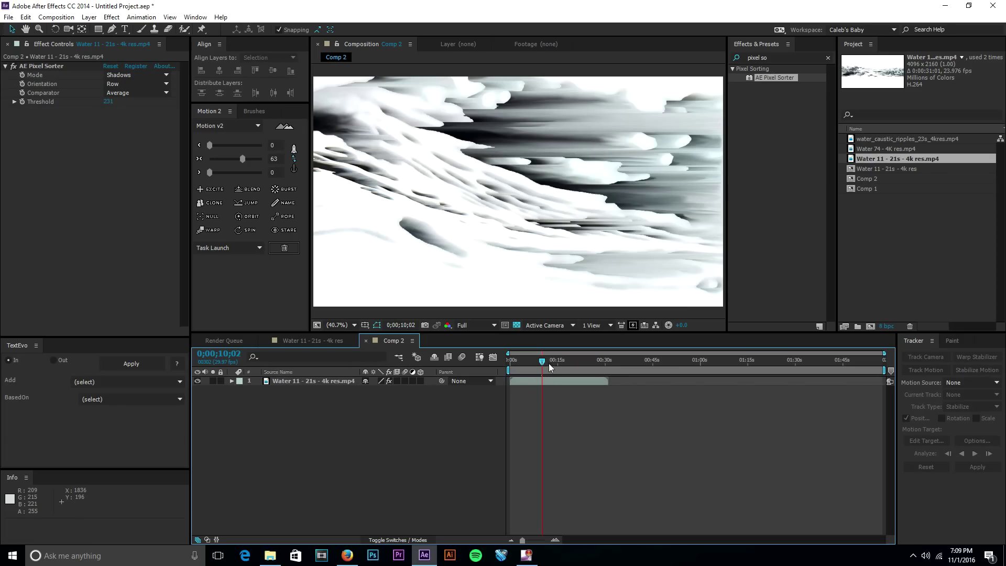